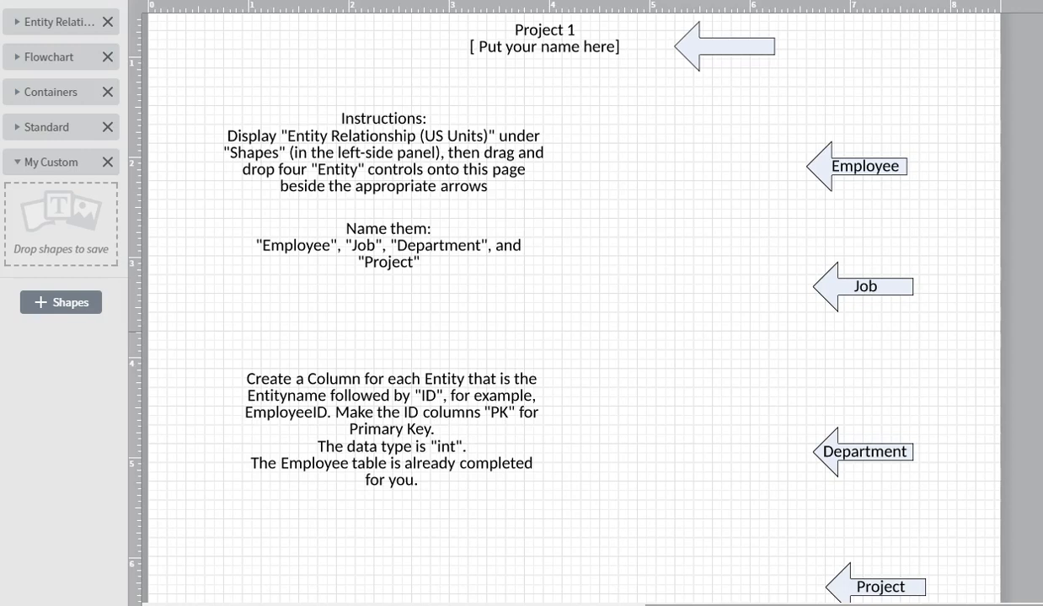
- Replace the title's 'Put your name here' placeholder with the student's name
{"action": "left_click", "coordinate": [592, 52]}
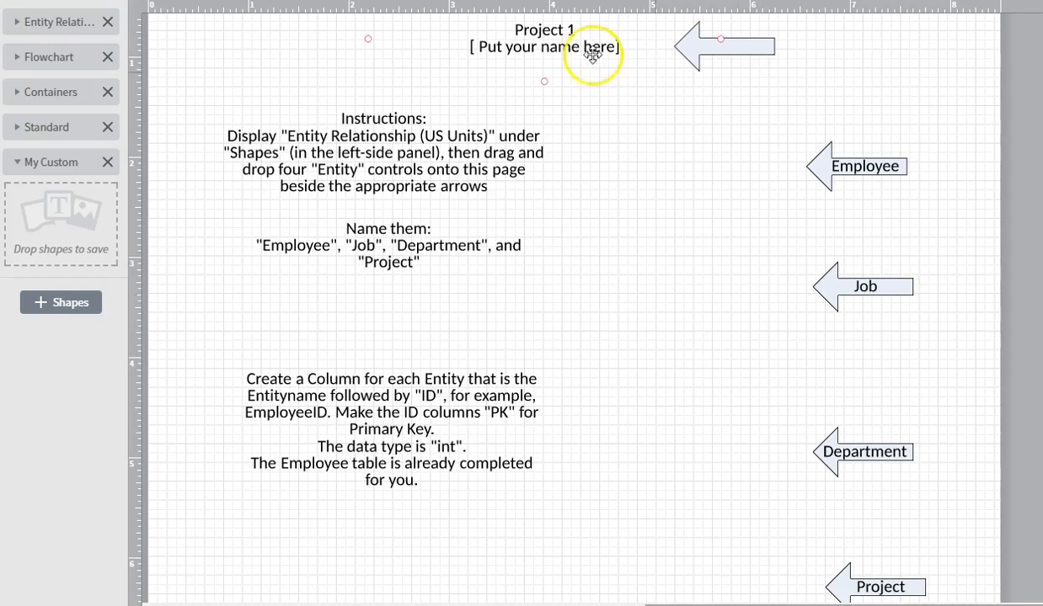
{"action": "left_click", "coordinate": [547, 44]}
{"action": "left_click", "coordinate": [613, 40]}
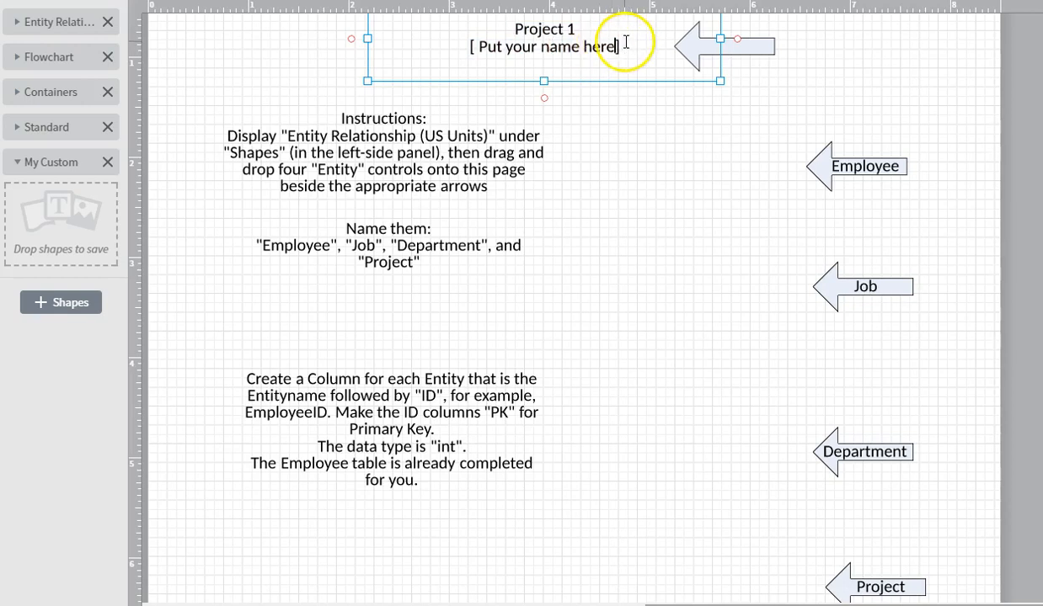
{"action": "triple_click", "coordinate": [626, 43]}
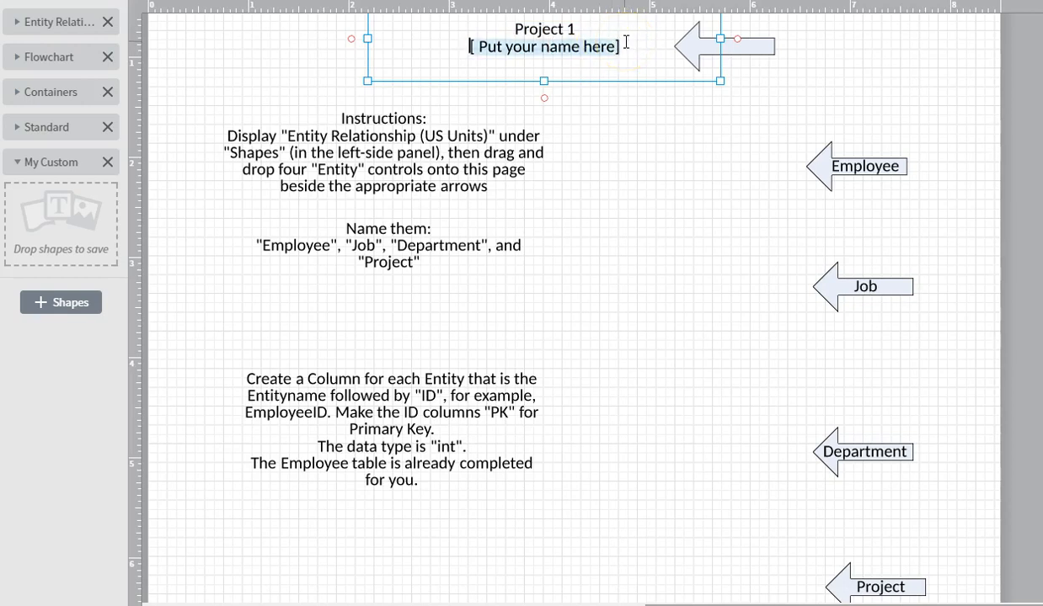
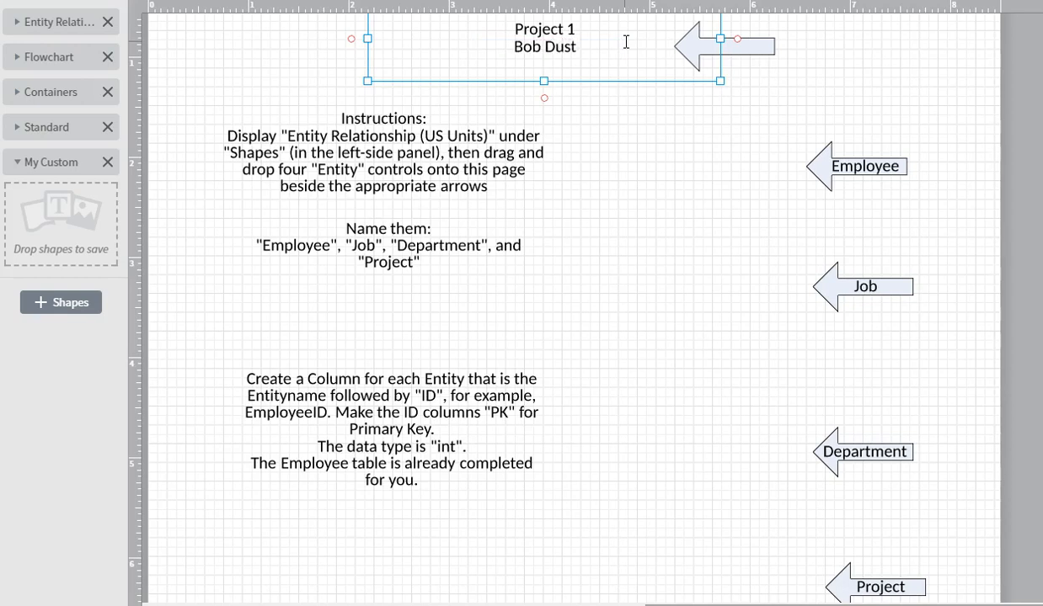
- Add a 'Distance Learning' line beneath the name in the title block
{"action": "key", "text": "Return"}
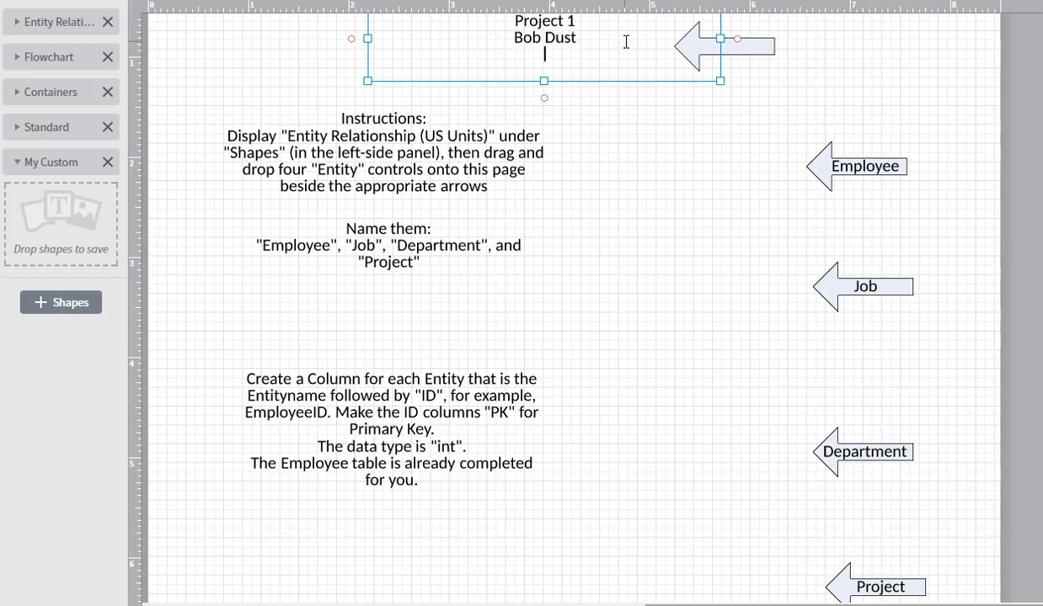
{"action": "type", "text": "Hybrid"}
{"action": "key", "text": "shift+Home"}
{"action": "type", "text": "Distance Learning"}
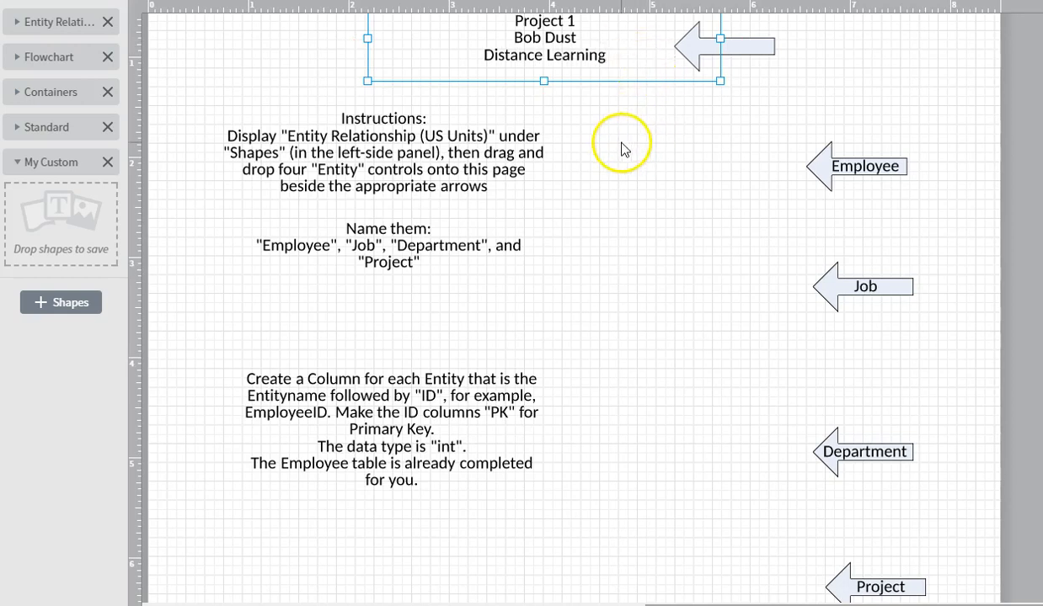
{"action": "left_click", "coordinate": [329, 144]}
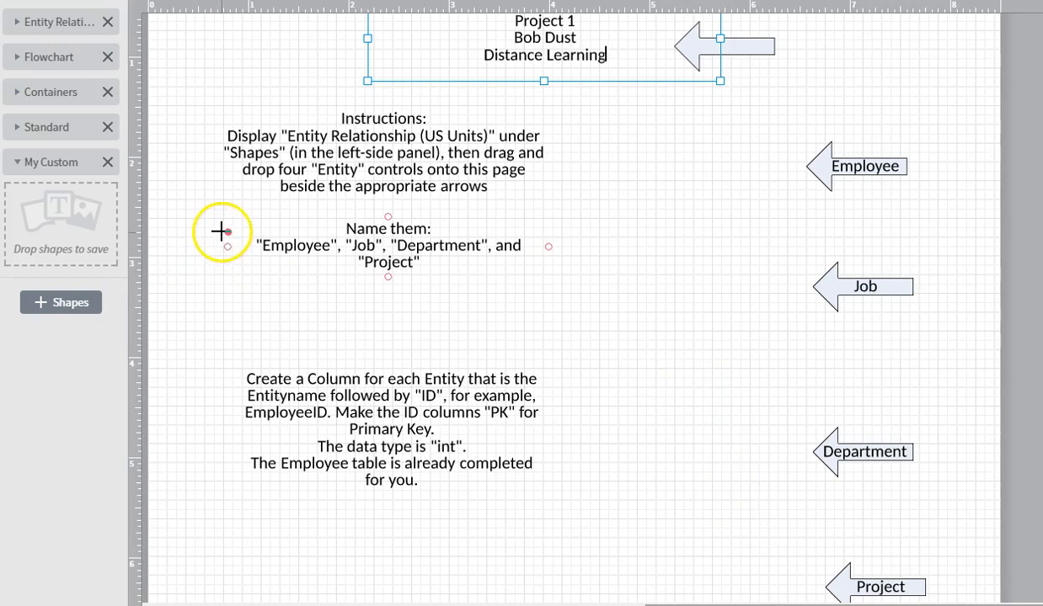
- Place an Entity Relationship Entity table beside the Employee arrow and widen it
{"action": "left_click", "coordinate": [19, 26]}
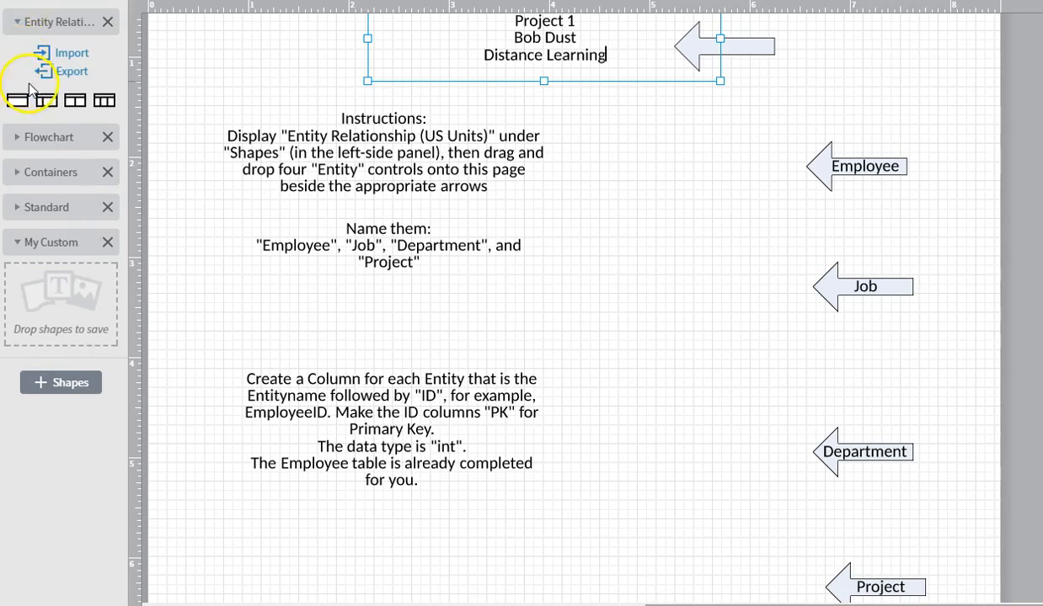
{"action": "mouse_move", "coordinate": [105, 105]}
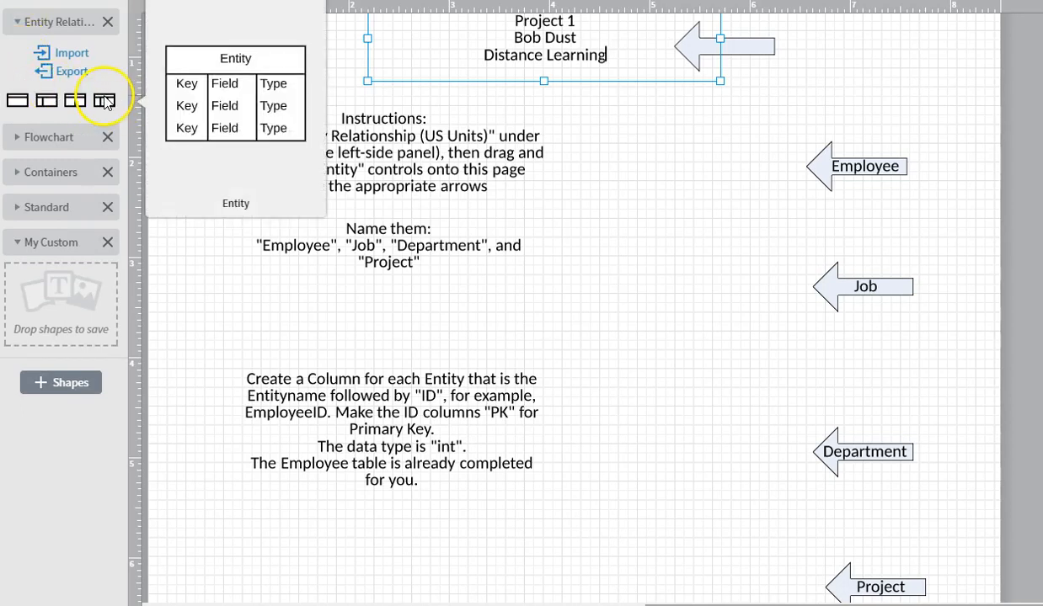
{"action": "left_click_drag", "start_coordinate": [137, 105], "coordinate": [671, 172]}
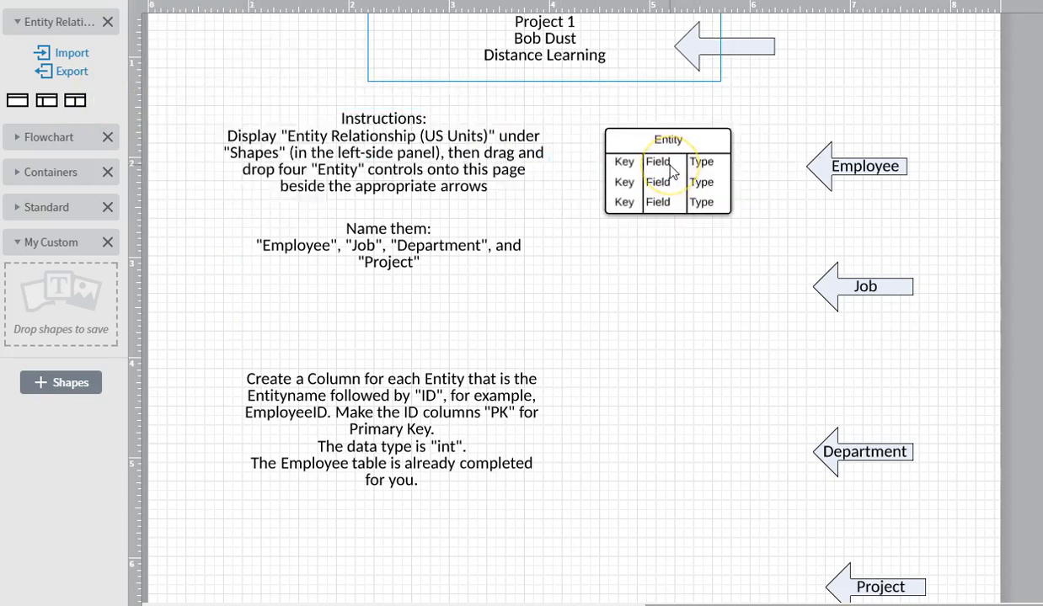
{"action": "left_click", "coordinate": [648, 162]}
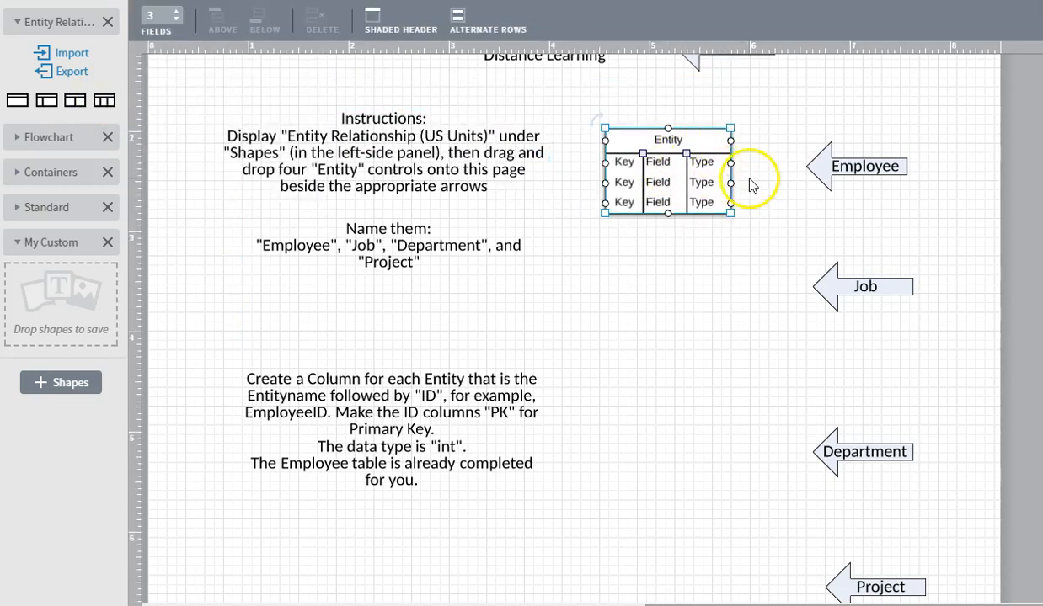
{"action": "left_click_drag", "start_coordinate": [730, 129], "coordinate": [801, 121]}
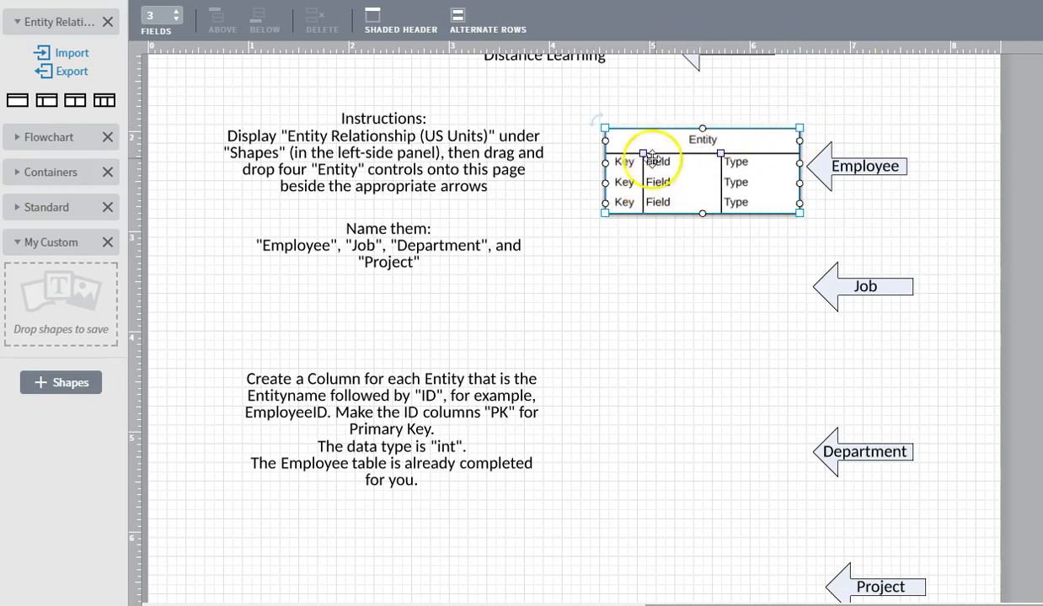
- Delete the Entity header and the first row's Key, Field and Type placeholders
{"action": "double_click", "coordinate": [698, 139]}
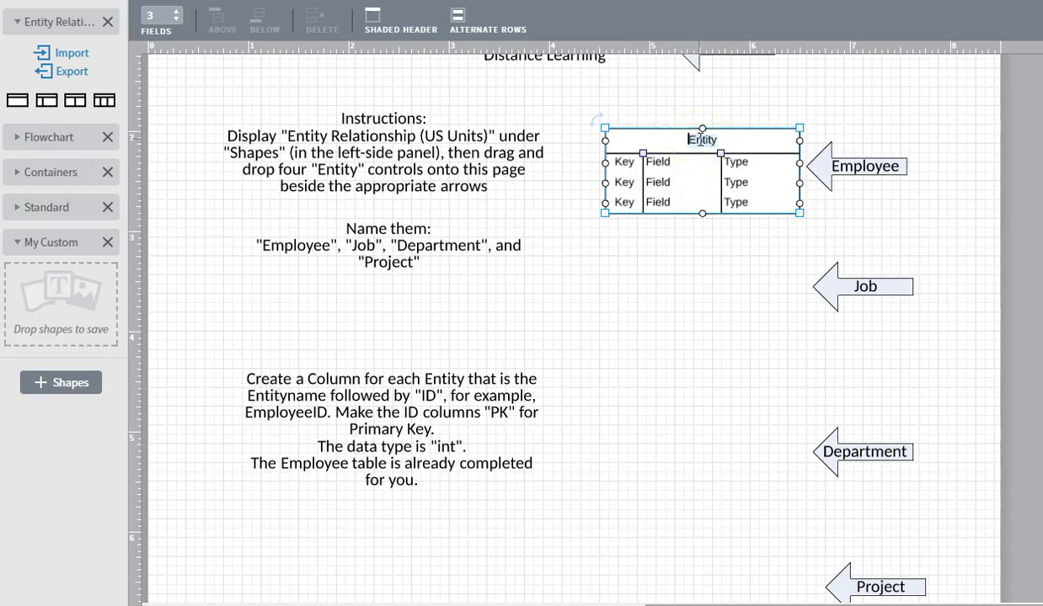
{"action": "key", "text": "BackSpace"}
{"action": "key", "text": "Tab"}
{"action": "key", "text": "BackSpace"}
{"action": "key", "text": "Tab"}
{"action": "key", "text": "BackSpace"}
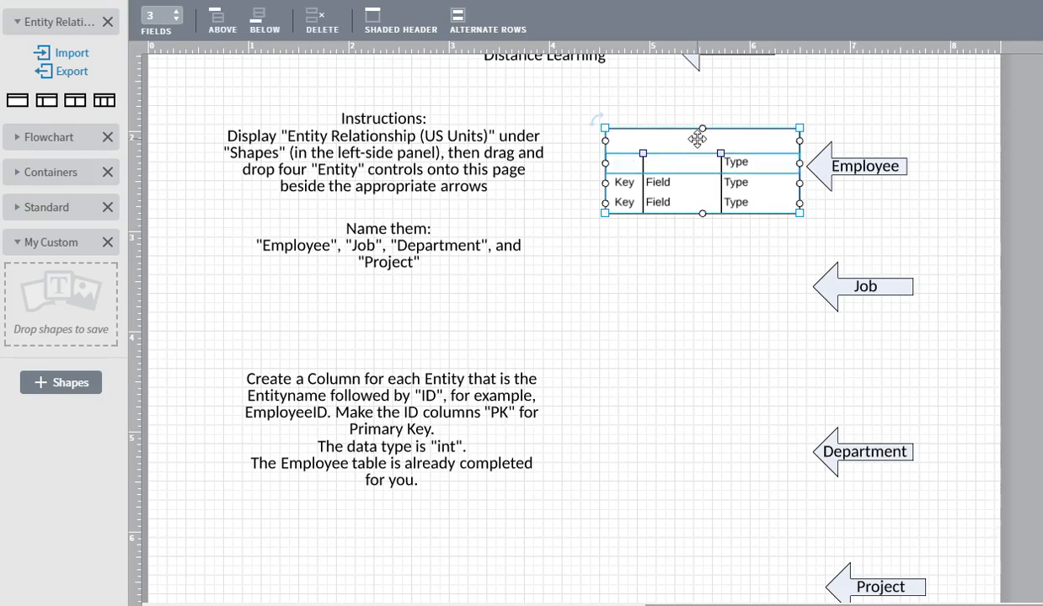
{"action": "key", "text": "Tab"}
{"action": "key", "text": "BackSpace"}
- Clear the Key, Field and Type placeholders in the second and bottom rows
{"action": "key", "text": "Tab"}
{"action": "key", "text": "BackSpace"}
{"action": "key", "text": "Tab"}
{"action": "key", "text": "BackSpace"}
{"action": "key", "text": "Tab"}
{"action": "key", "text": "BackSpace"}
{"action": "key", "text": "Tab"}
{"action": "key", "text": "BackSpace"}
{"action": "key", "text": "Tab"}
{"action": "key", "text": "BackSpace"}
{"action": "key", "text": "Tab"}
{"action": "key", "text": "BackSpace"}
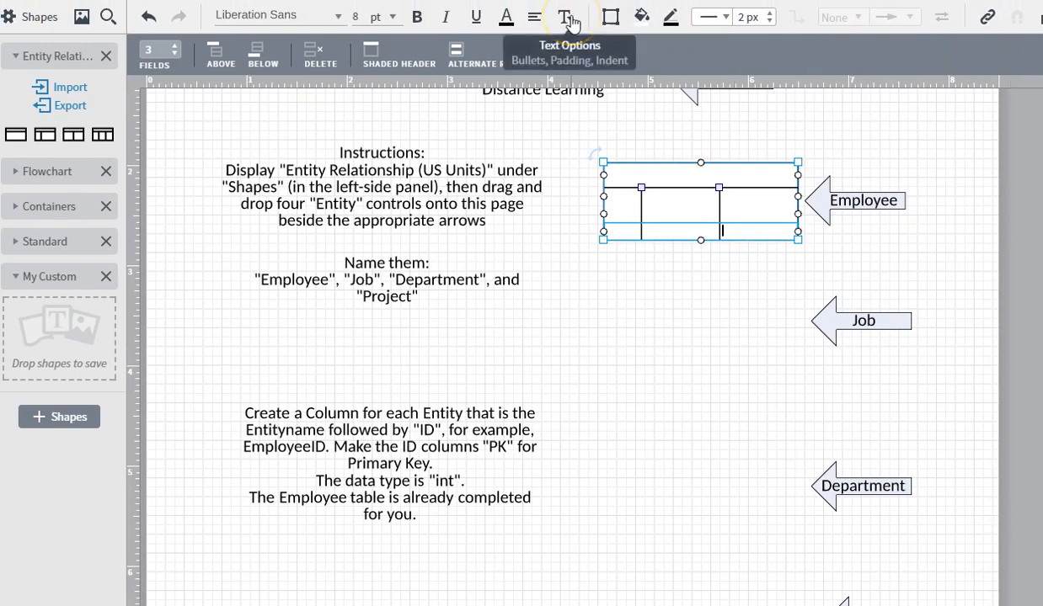
- Fill the blank Entity table light grey and save it to the My Custom shape library
{"action": "left_click", "coordinate": [642, 20]}
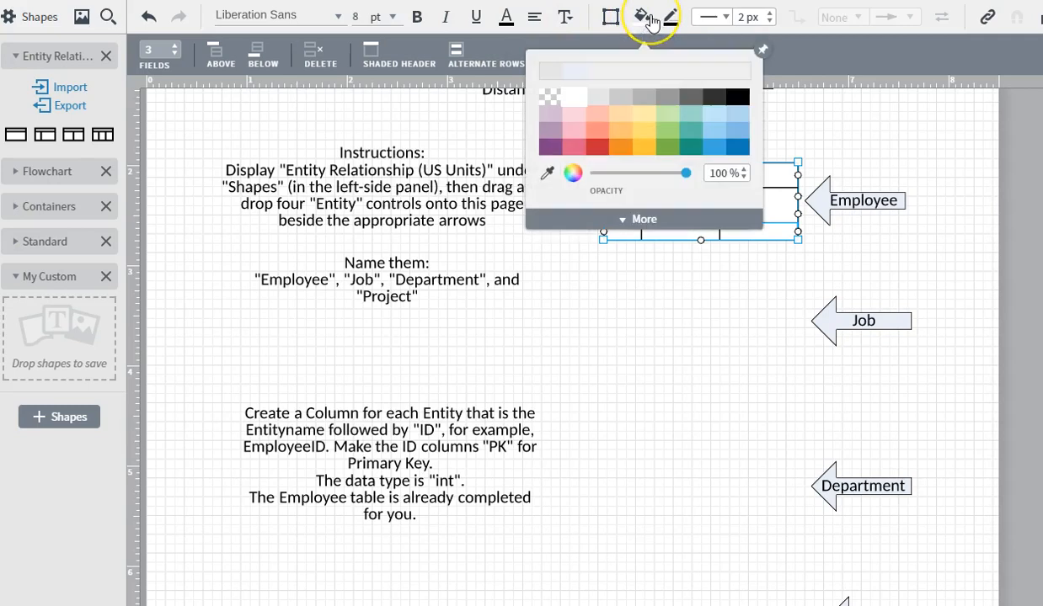
{"action": "left_click", "coordinate": [599, 99]}
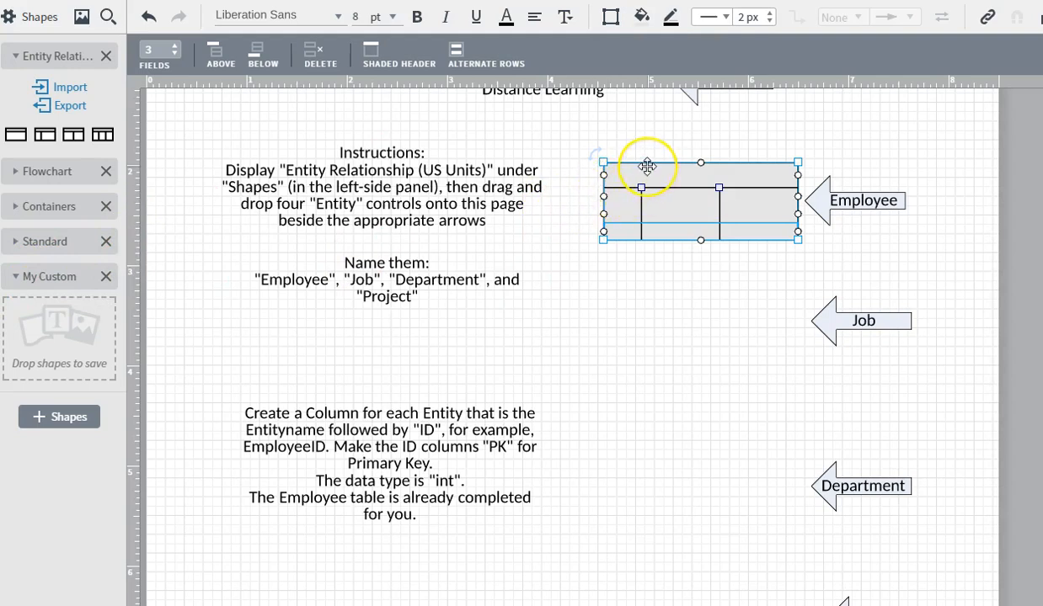
{"action": "left_click_drag", "start_coordinate": [646, 166], "coordinate": [53, 334]}
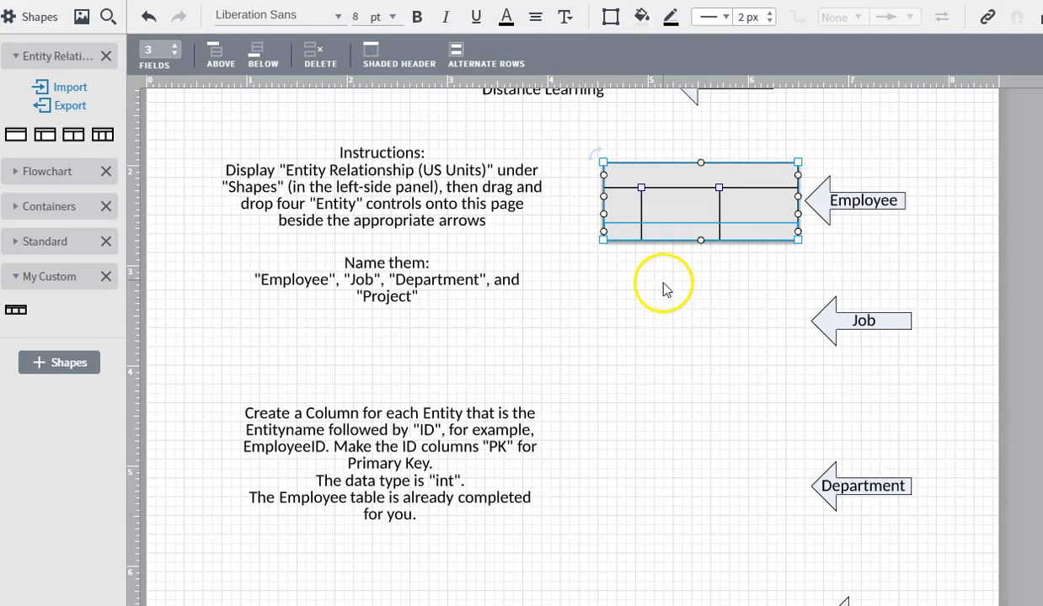
- Name the table header Employee and fill the first row with PK, EmployeeID, int
{"action": "double_click", "coordinate": [682, 178]}
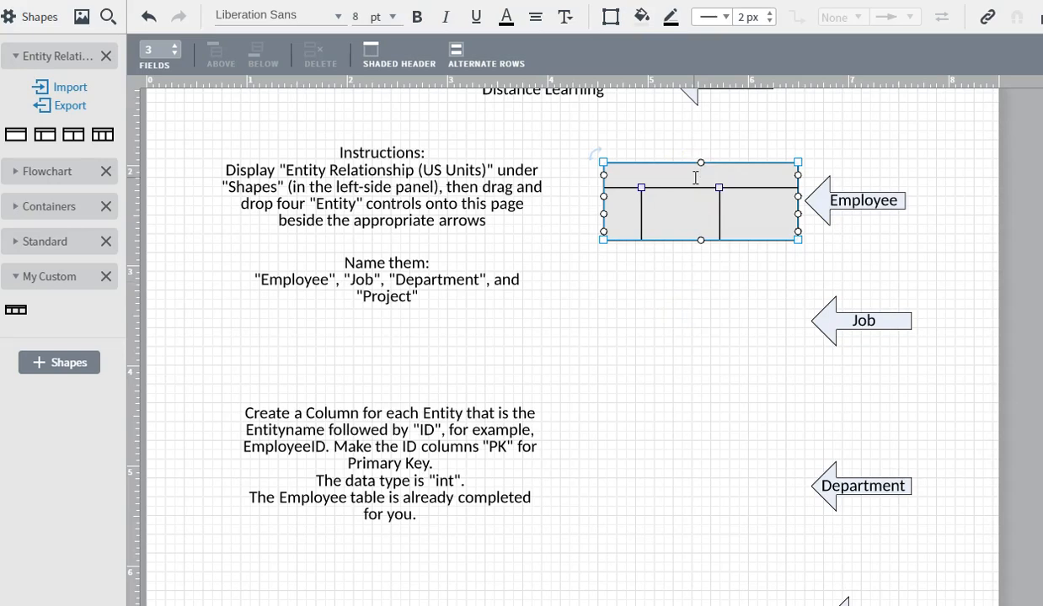
{"action": "type", "text": "Employee"}
{"action": "key", "text": "Tab"}
{"action": "type", "text": "PK"}
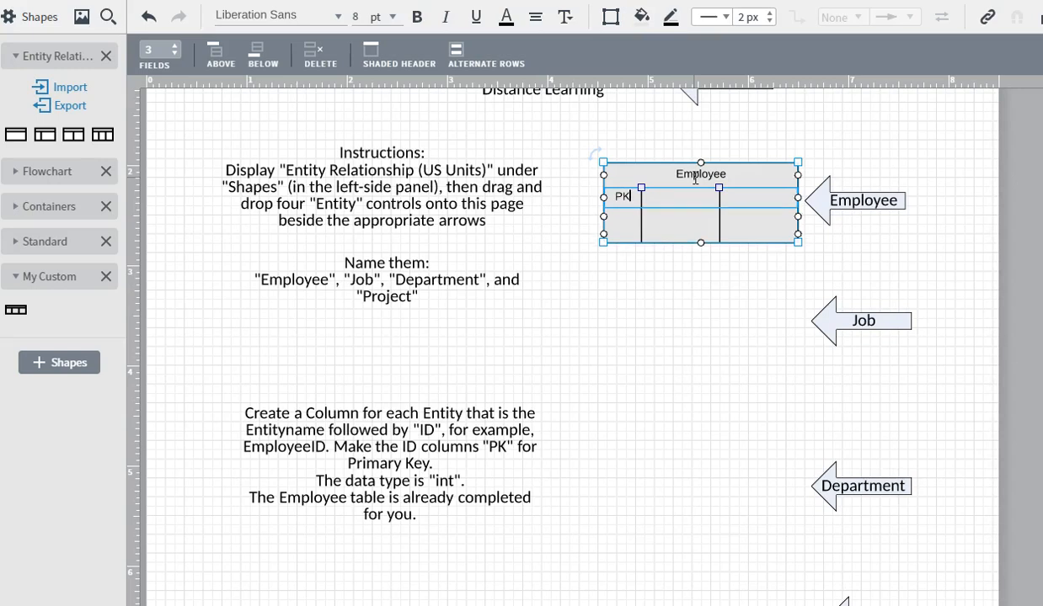
{"action": "key", "text": "Tab"}
{"action": "type", "text": "EmployeeID"}
{"action": "key", "text": "Tab"}
{"action": "type", "text": "in"}
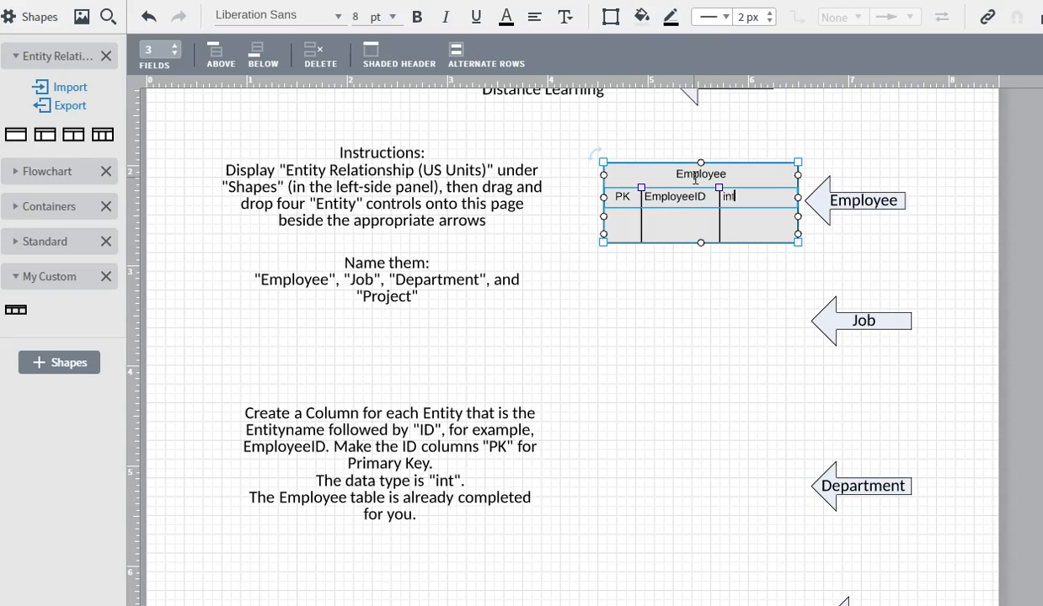
- Widen the EmployeeID name column and deselect the Employee table
{"action": "scroll", "coordinate": [695, 177], "scroll_direction": "up", "scroll_amount": 3}
{"action": "scroll", "coordinate": [724, 324], "scroll_direction": "down", "scroll_amount": 4}
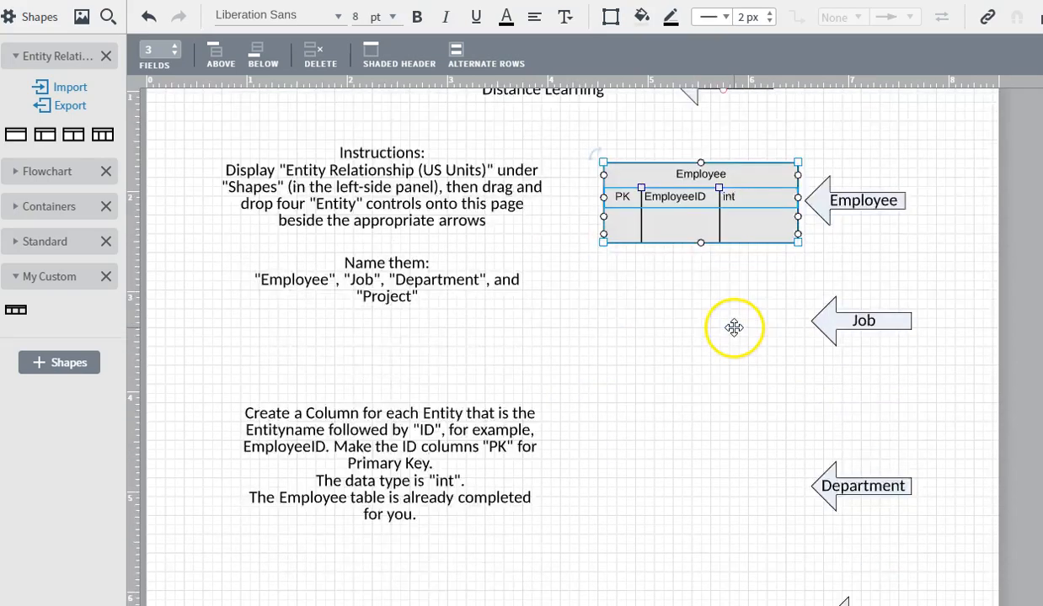
{"action": "scroll", "coordinate": [726, 259], "scroll_direction": "up", "scroll_amount": 2}
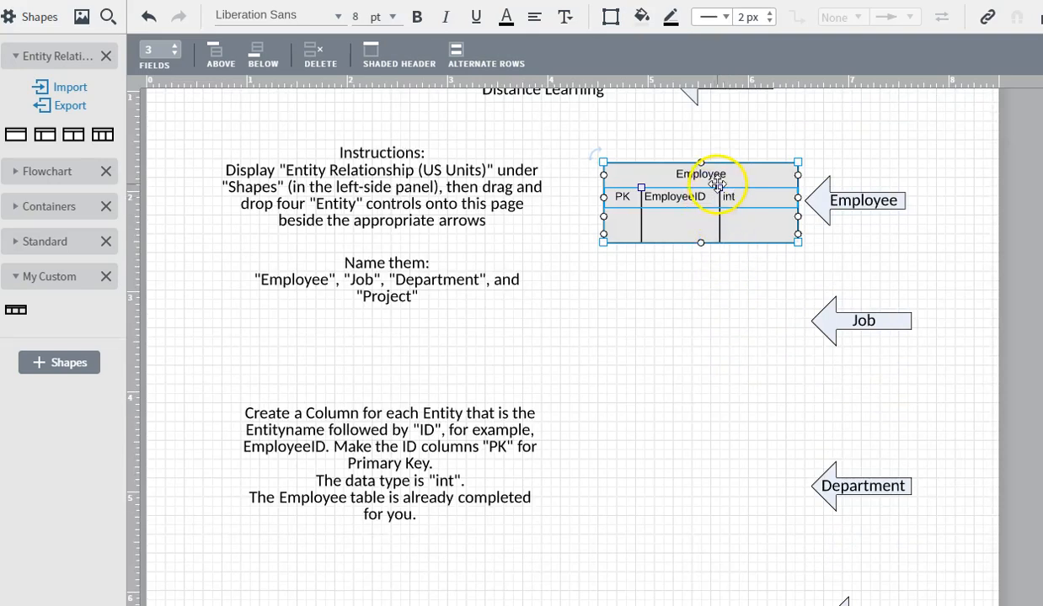
{"action": "left_click_drag", "start_coordinate": [721, 190], "coordinate": [745, 192]}
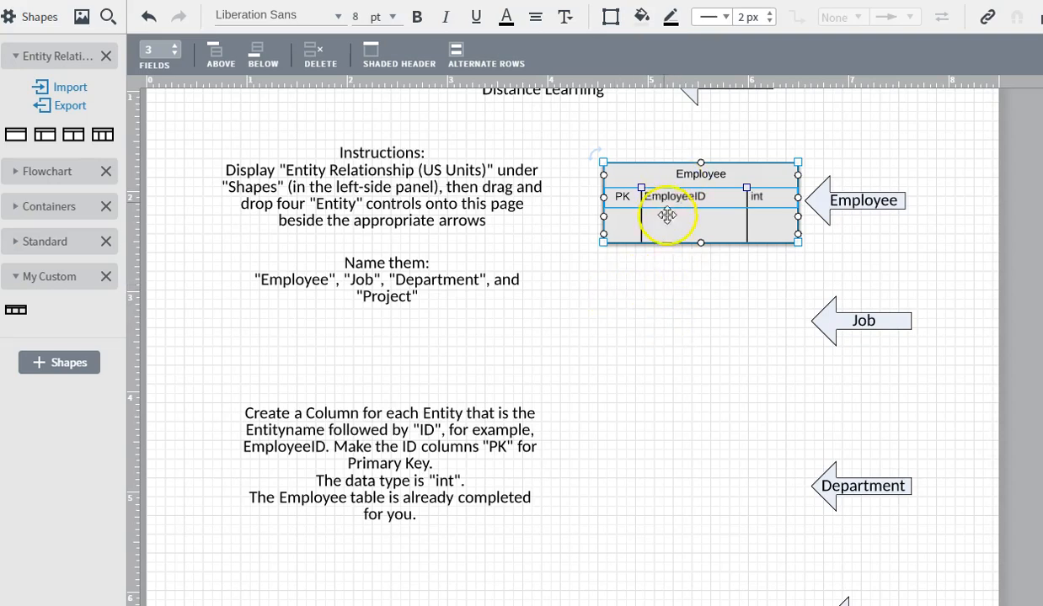
{"action": "left_click", "coordinate": [667, 293]}
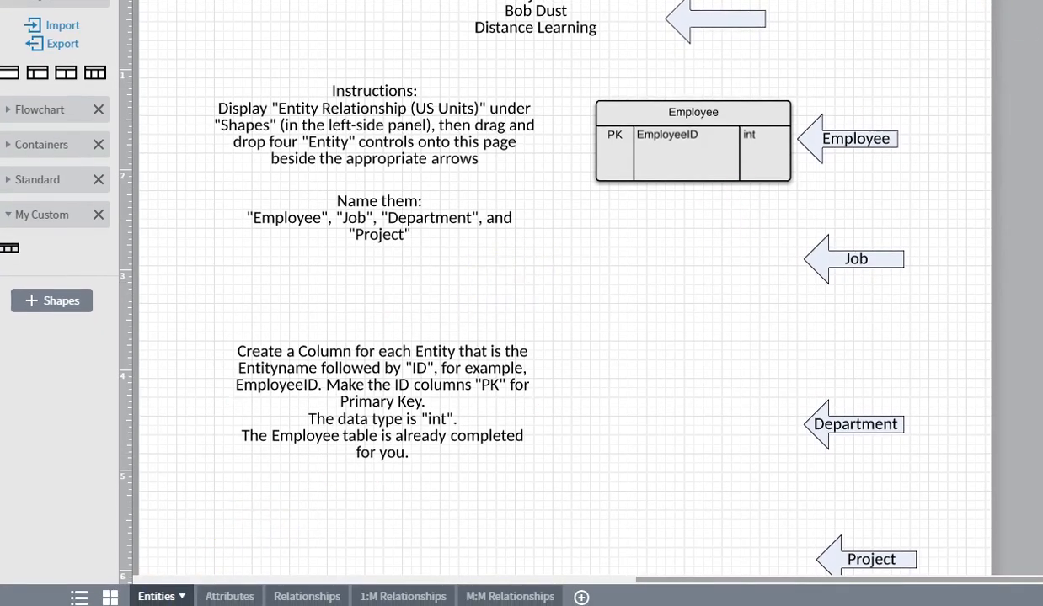
{"action": "left_click", "coordinate": [230, 597]}
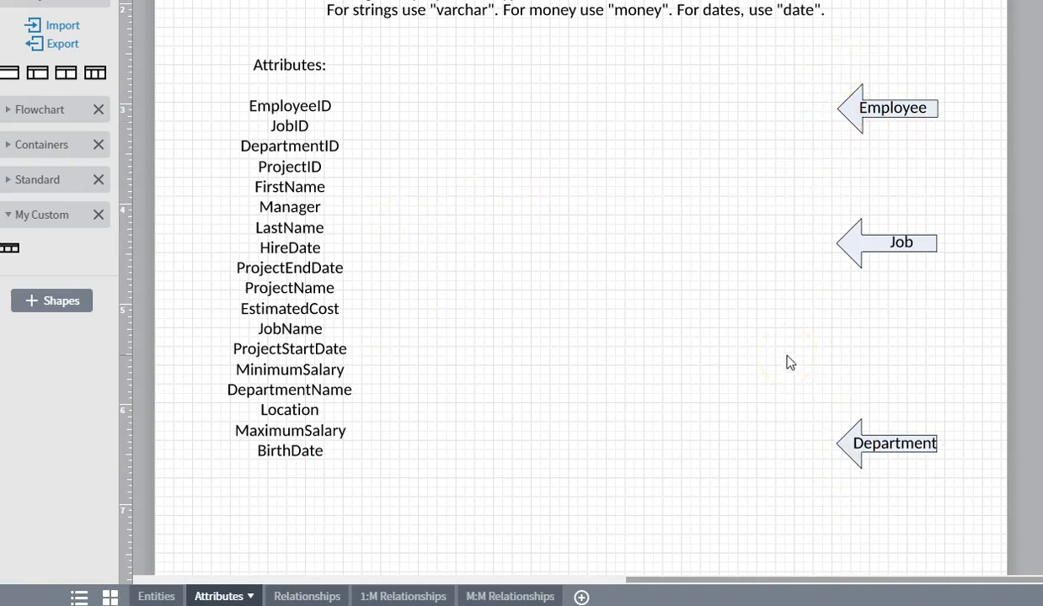
{"action": "left_click", "coordinate": [873, 108]}
{"action": "left_click", "coordinate": [888, 153]}
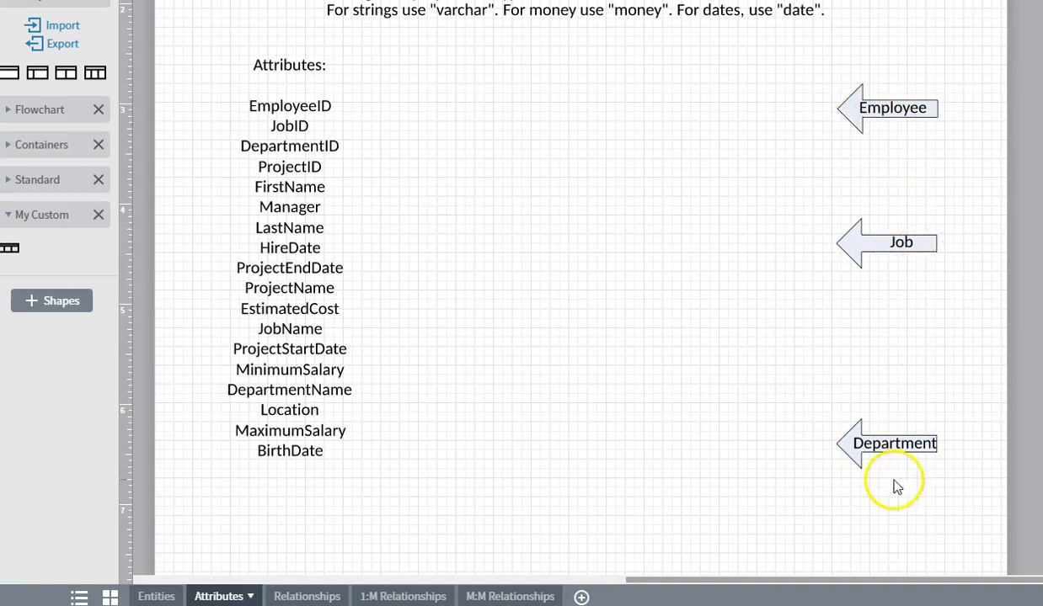
{"action": "left_click", "coordinate": [220, 86]}
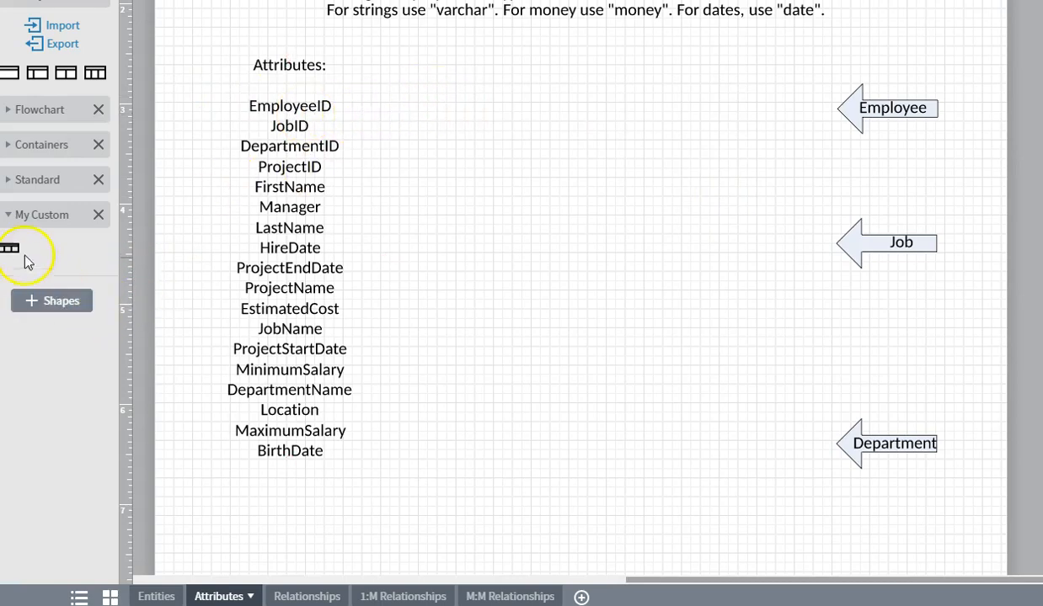
- Place the custom grey table, name it Employee, and add a PK EmployeeID int row
{"action": "mouse_move", "coordinate": [8, 255]}
{"action": "left_click_drag", "start_coordinate": [10, 250], "coordinate": [663, 122]}
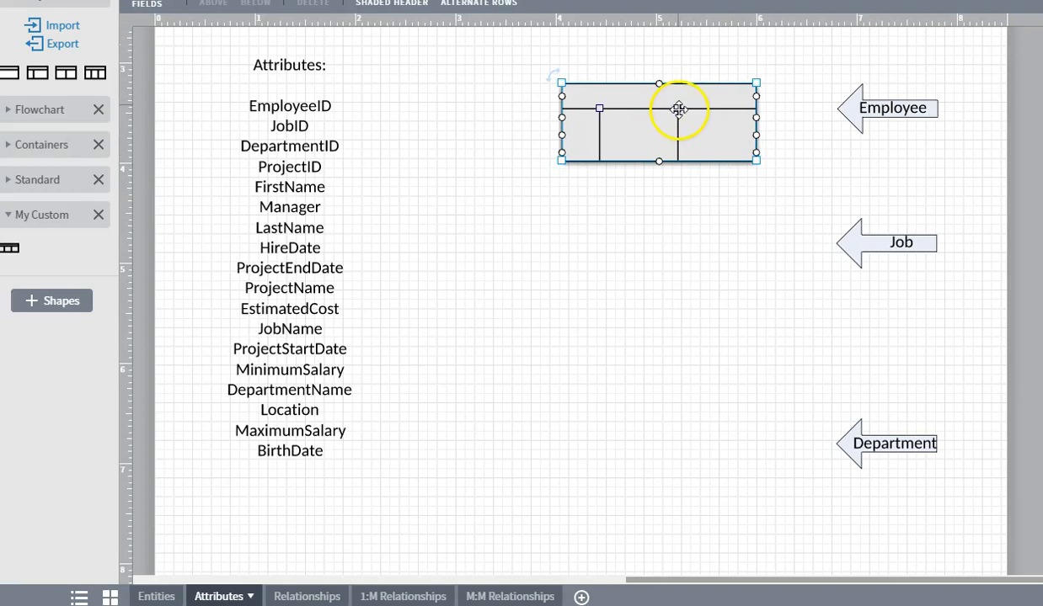
{"action": "left_click", "coordinate": [678, 107]}
{"action": "left_click_drag", "start_coordinate": [678, 109], "coordinate": [656, 95]}
{"action": "type", "text": "Employee"}
{"action": "key", "text": "Tab"}
{"action": "type", "text": "P"}
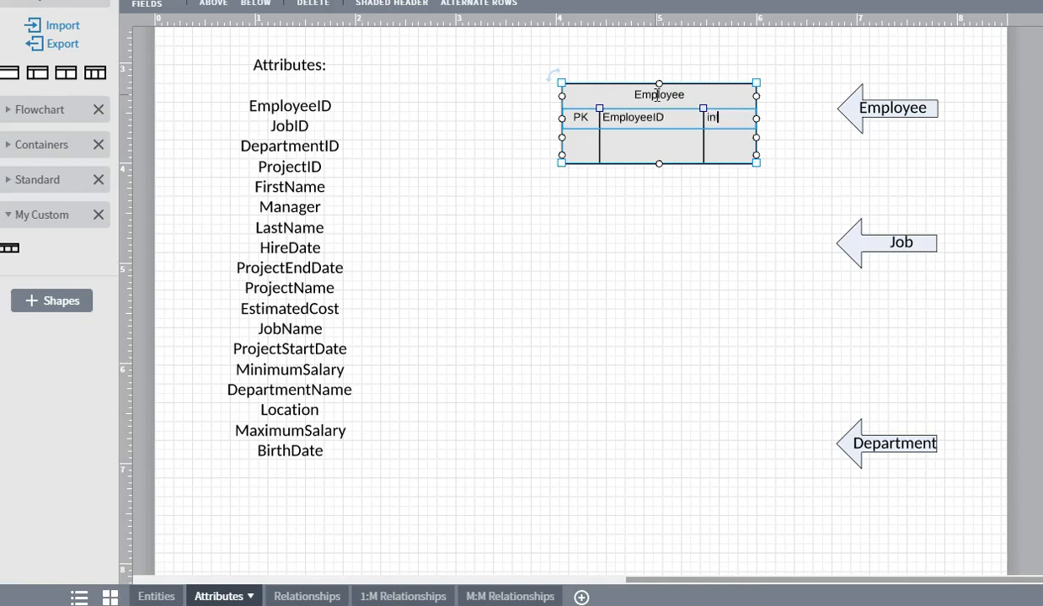
{"action": "key", "text": "Tab"}
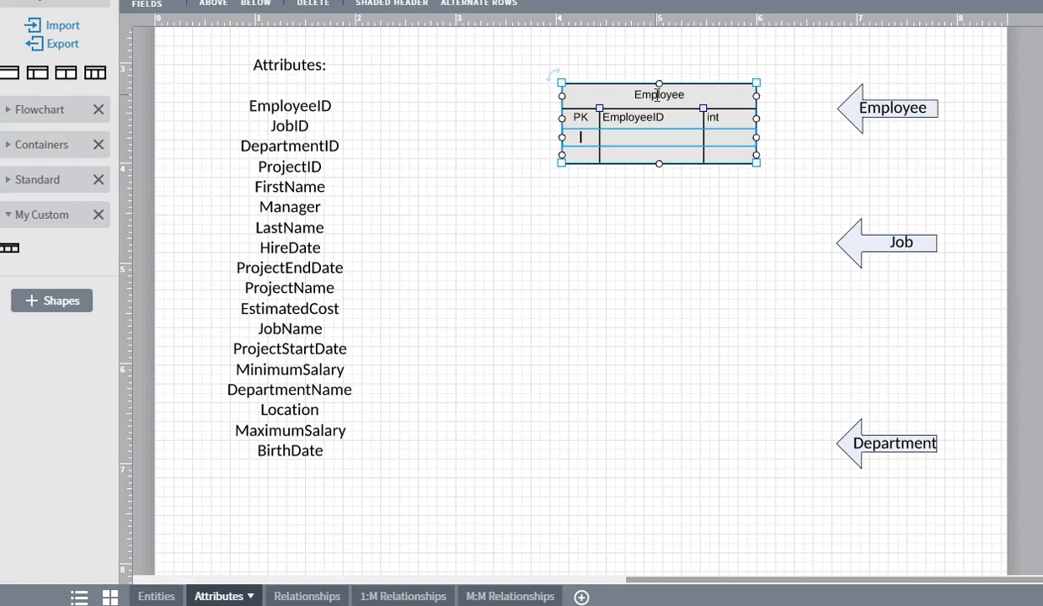
- Add FirstName varchar and LastName varchar rows to the Employee table
{"action": "left_click", "coordinate": [282, 122]}
{"action": "type", "text": "FirstName"}
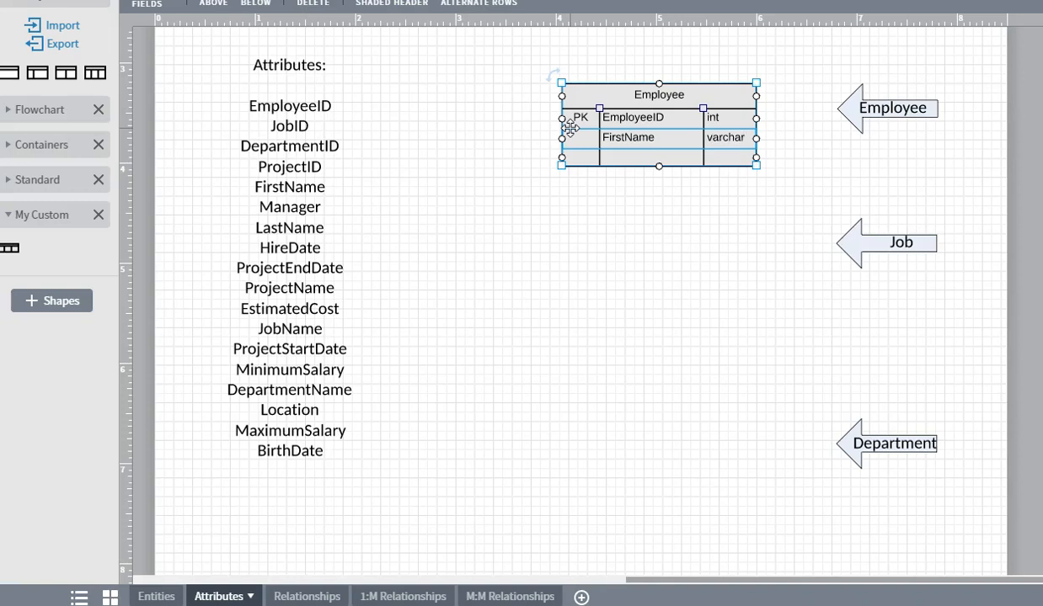
{"action": "key", "text": "Tab"}
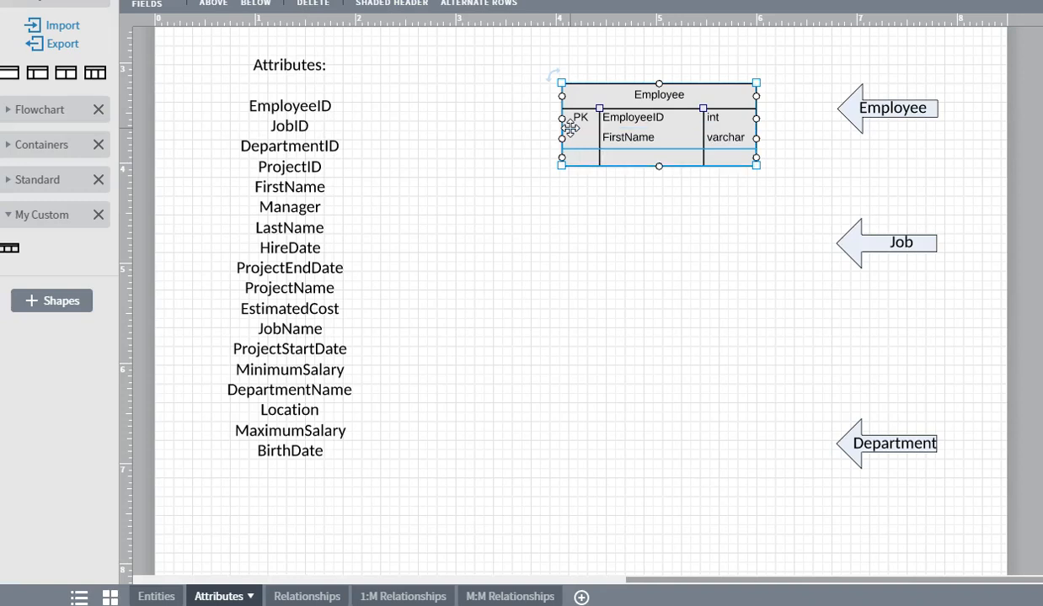
{"action": "key", "text": "Tab"}
{"action": "type", "text": "Last"}
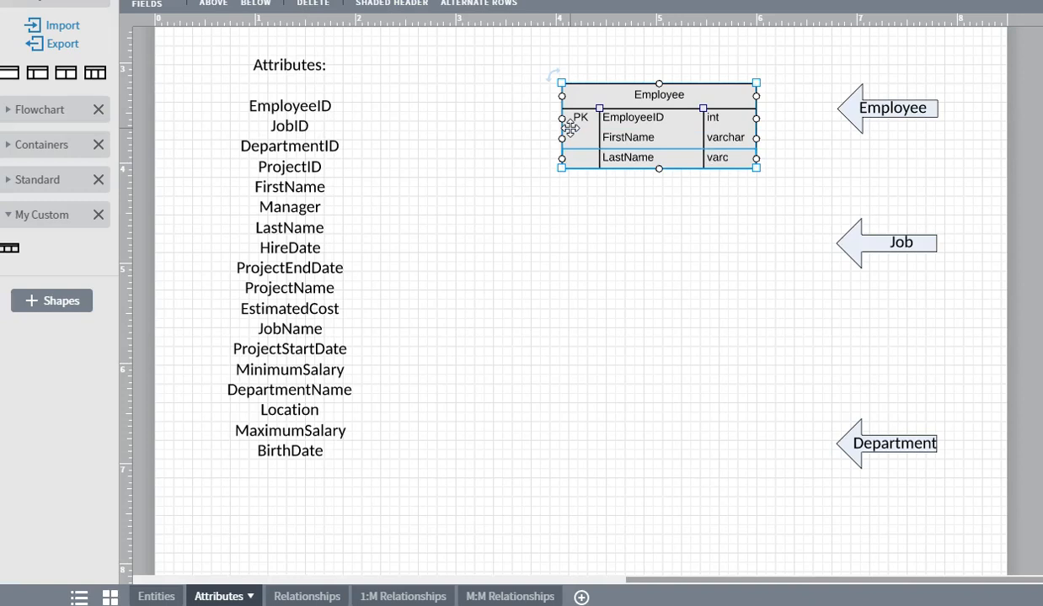
{"action": "key", "text": "Tab"}
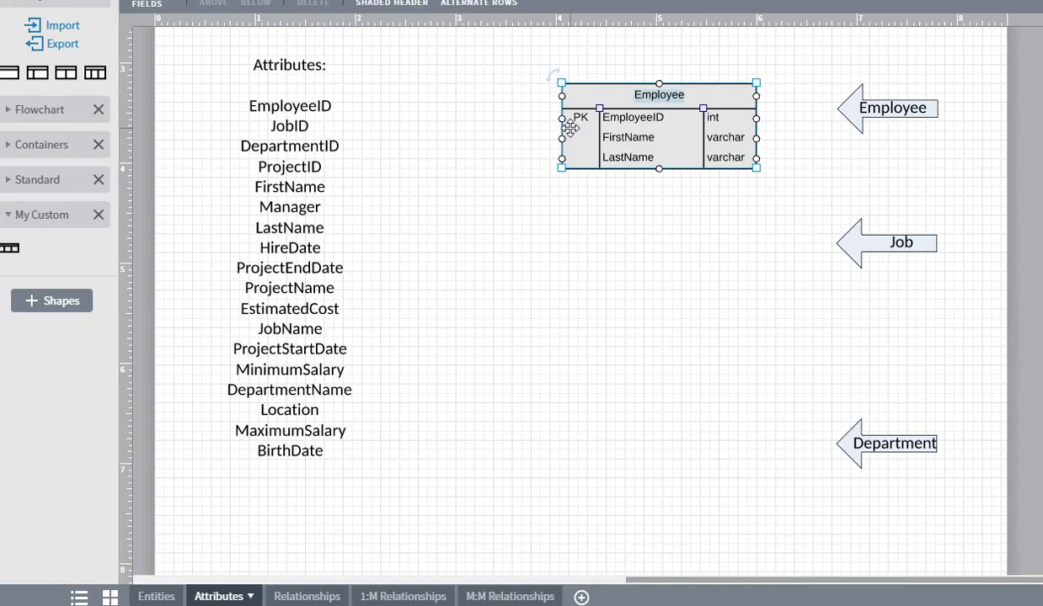
{"action": "left_click", "coordinate": [284, 257]}
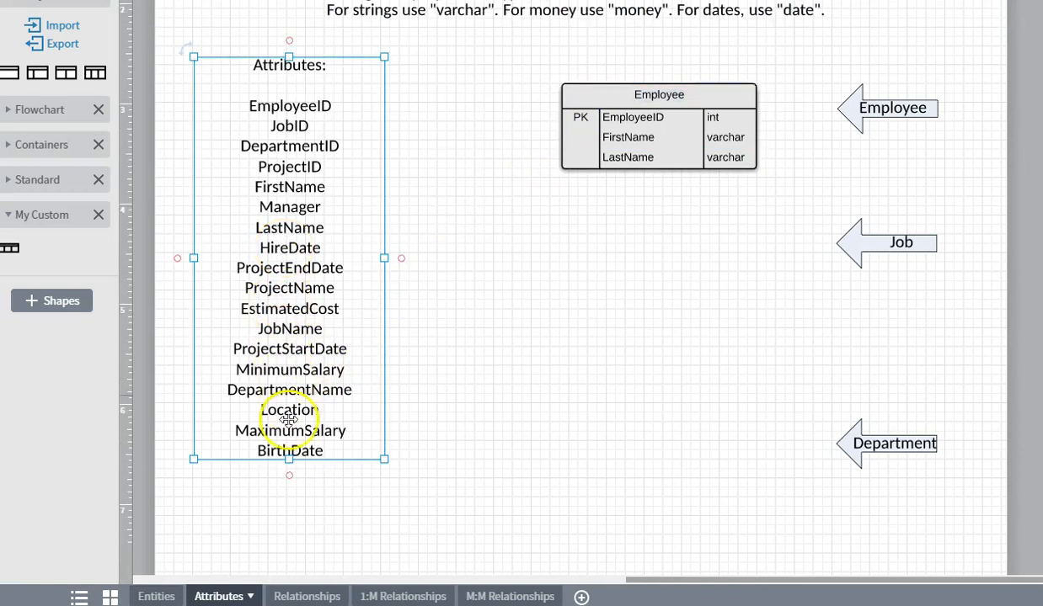
{"action": "left_click", "coordinate": [669, 160]}
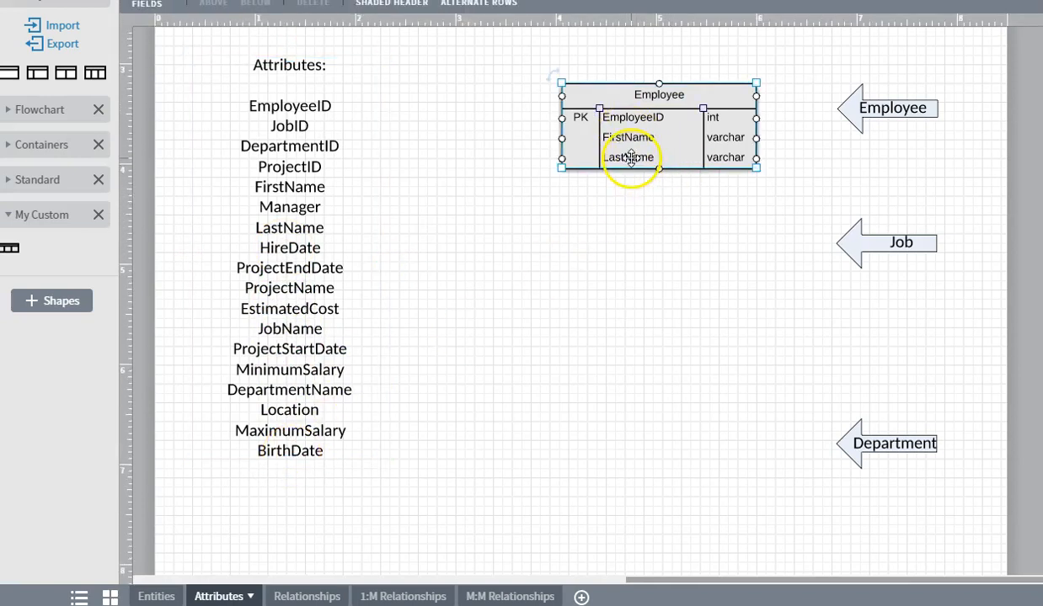
{"action": "left_click", "coordinate": [631, 157]}
- Insert a row below LastName and enter BirthDate with type date
{"action": "right_click", "coordinate": [624, 158]}
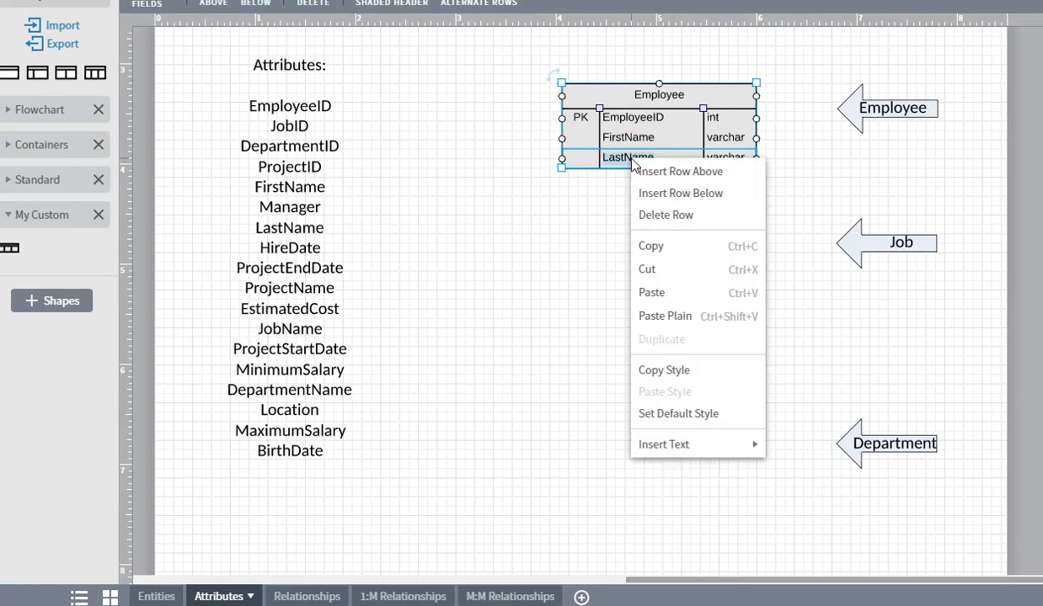
{"action": "left_click", "coordinate": [675, 193]}
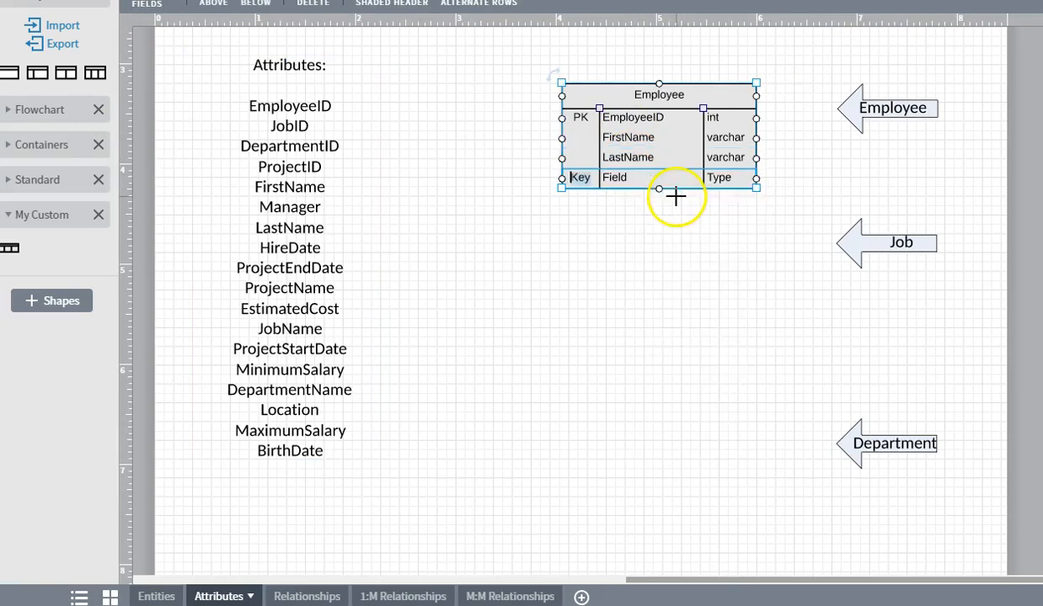
{"action": "right_click", "coordinate": [620, 183]}
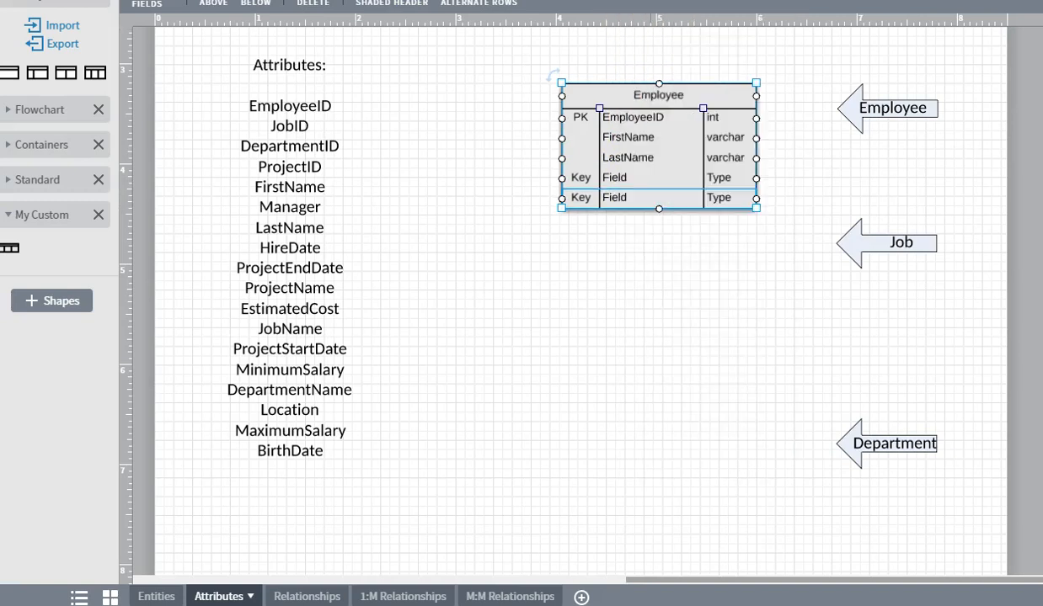
{"action": "left_click", "coordinate": [581, 178]}
{"action": "left_click", "coordinate": [580, 175]}
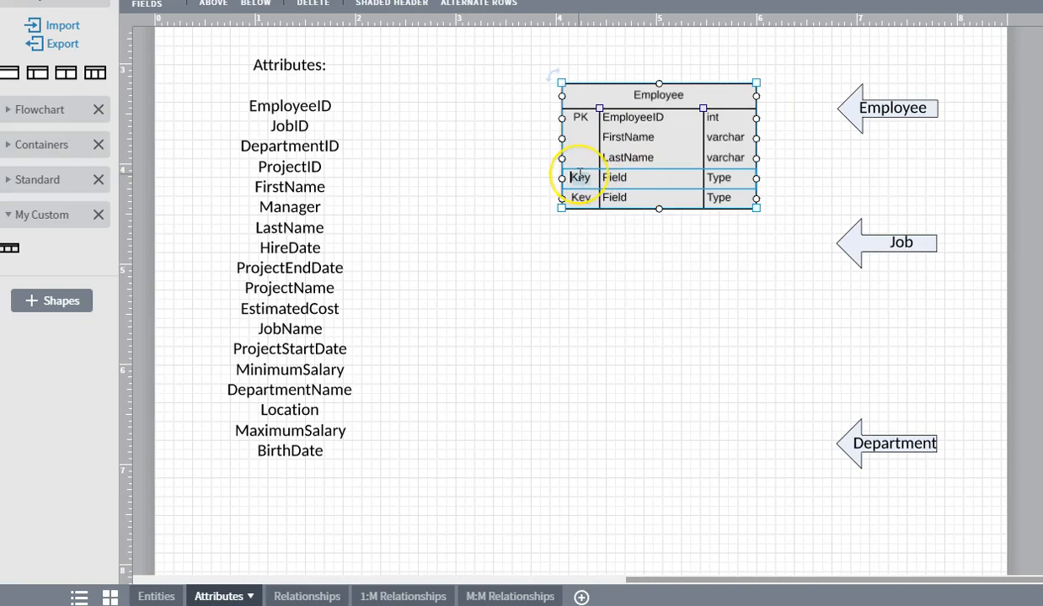
{"action": "key", "text": "Tab"}
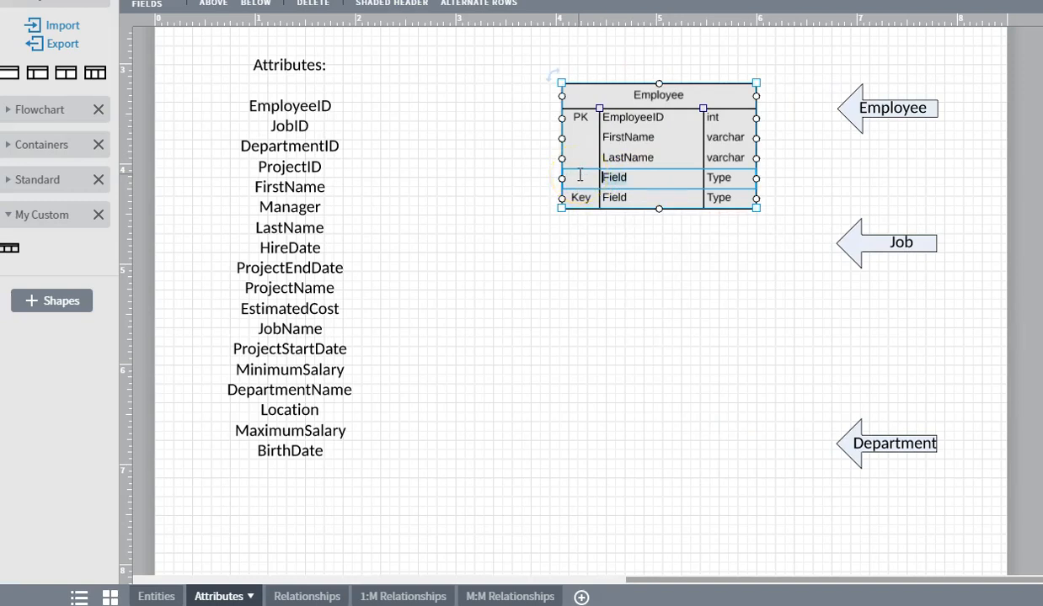
{"action": "type", "text": "B"}
{"action": "type", "text": "date"}
- Add a HireDate date row, then make EmployeeID bold
{"action": "key", "text": "Tab"}
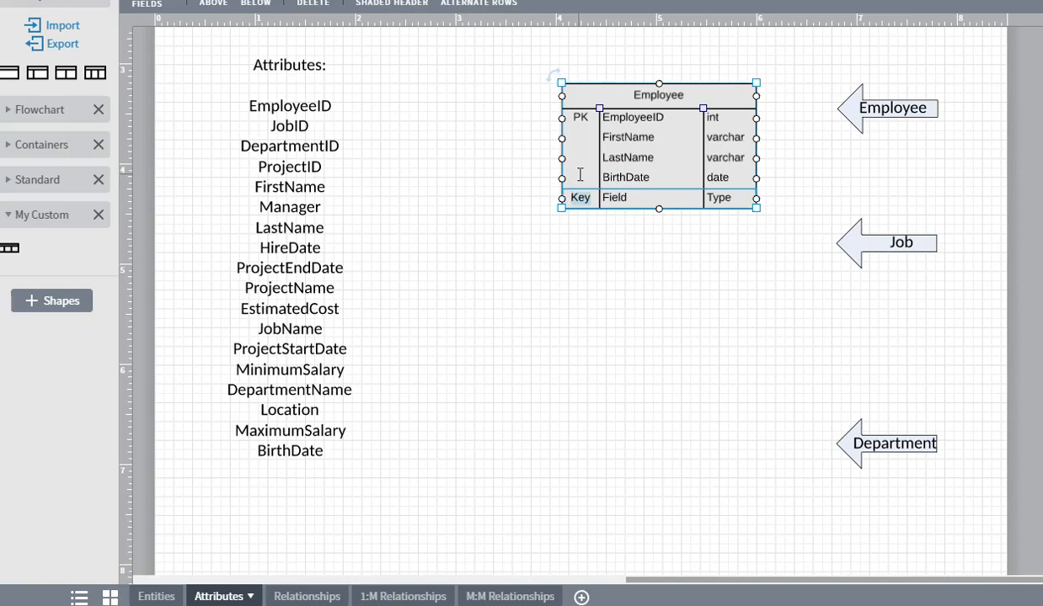
{"action": "key", "text": "BackSpace"}
{"action": "key", "text": "Tab"}
{"action": "type", "text": "HireDate"}
{"action": "key", "text": "Tab"}
{"action": "type", "text": "da"}
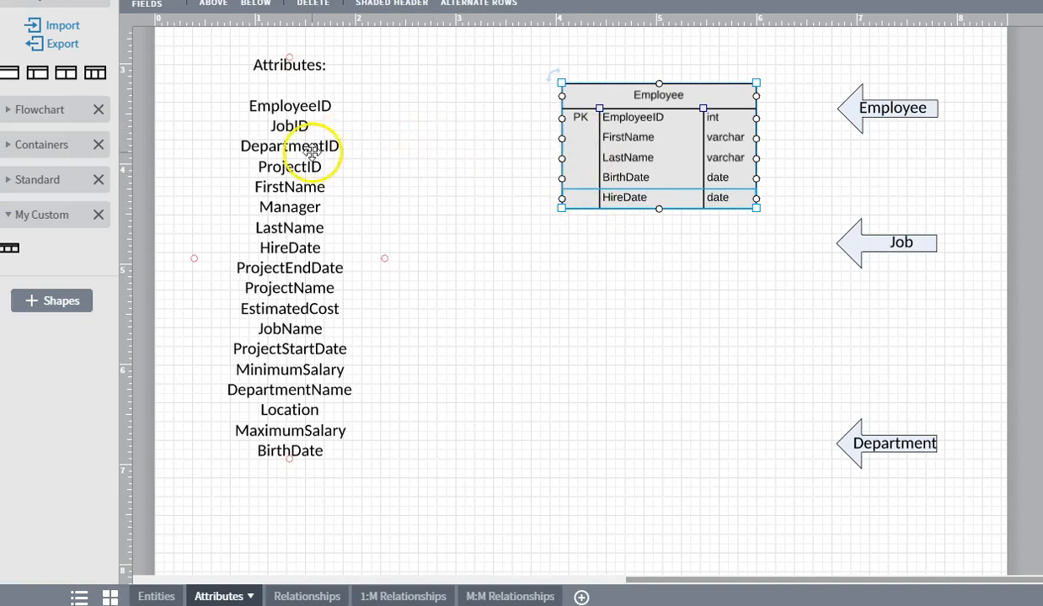
{"action": "left_click", "coordinate": [631, 118]}
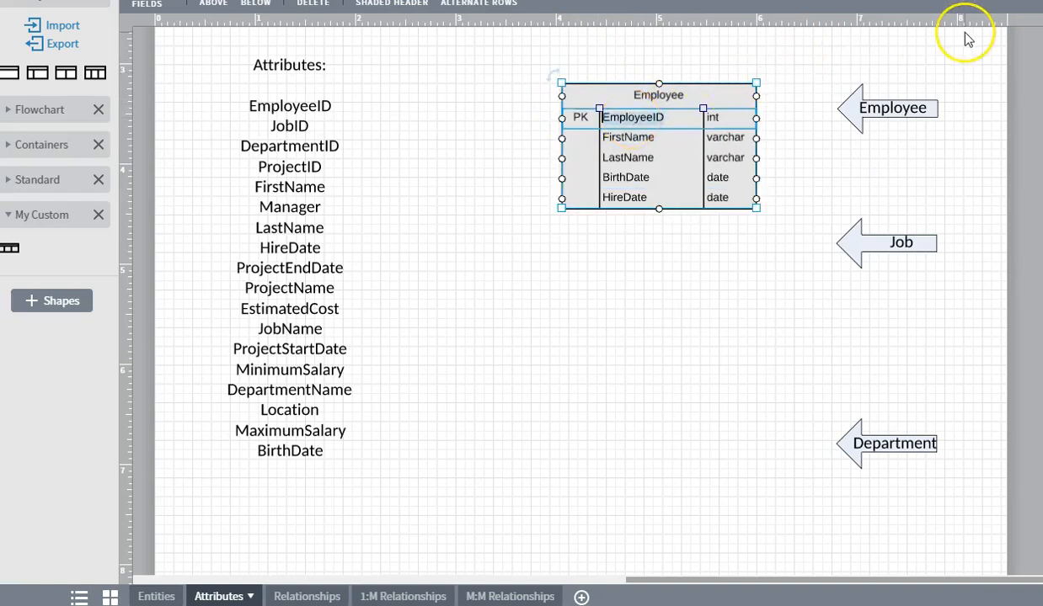
{"action": "key", "text": "ctrl+b"}
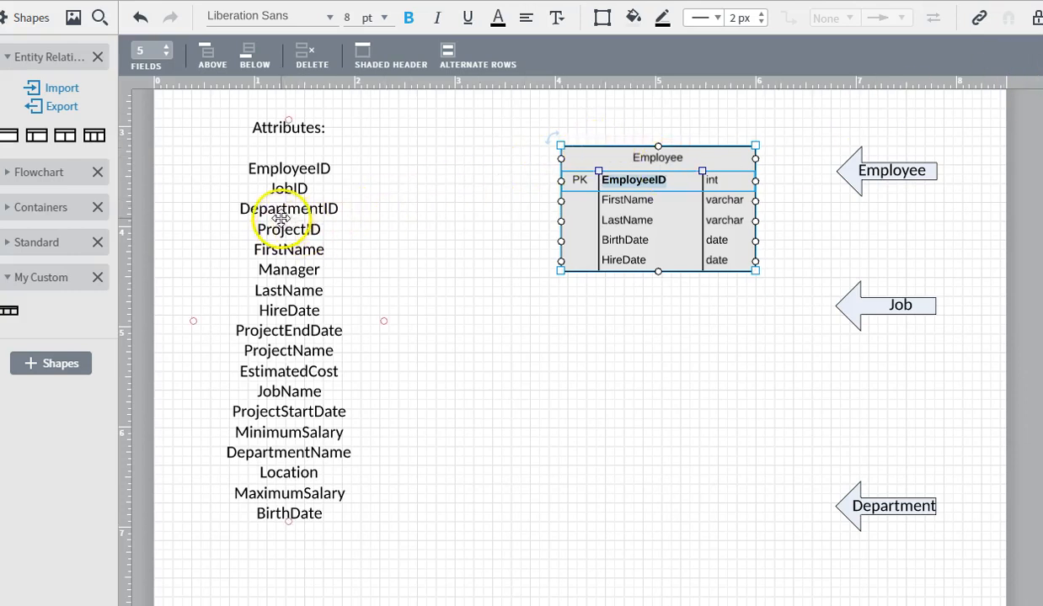
{"action": "double_click", "coordinate": [286, 193]}
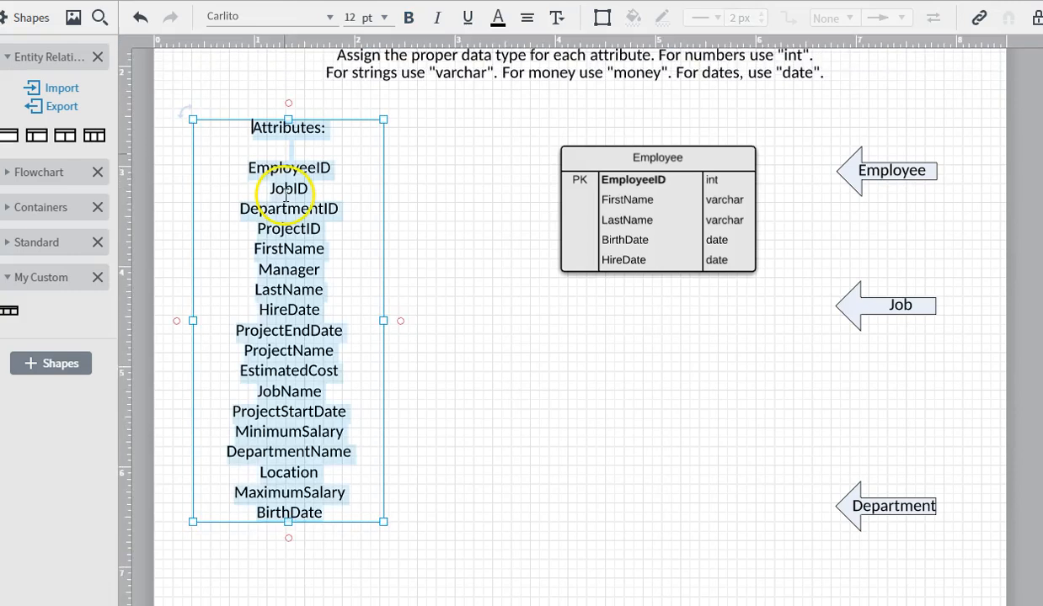
{"action": "double_click", "coordinate": [282, 169]}
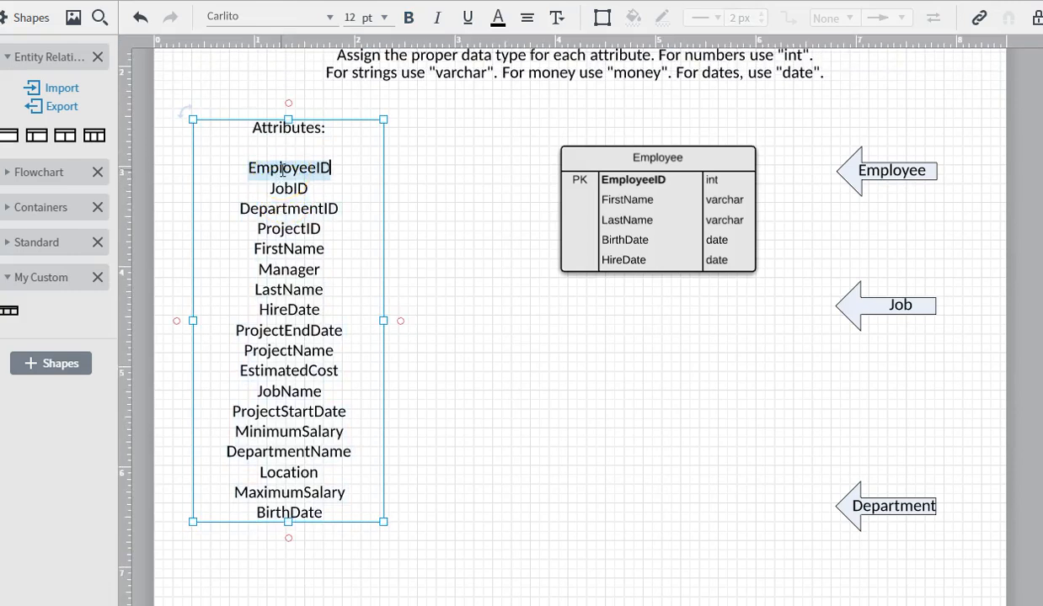
{"action": "double_click", "coordinate": [280, 250]}
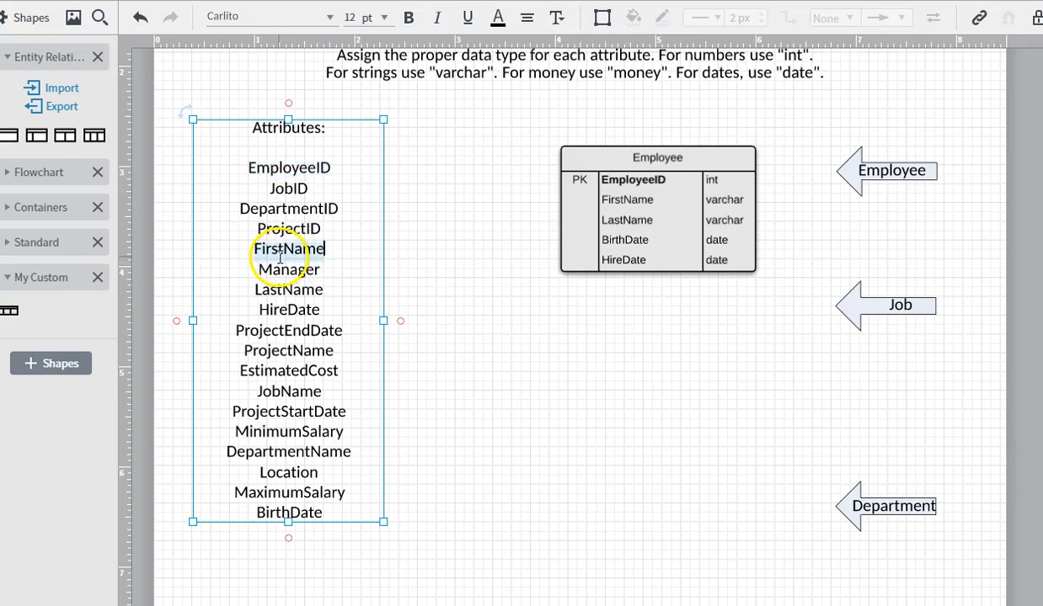
{"action": "double_click", "coordinate": [279, 168]}
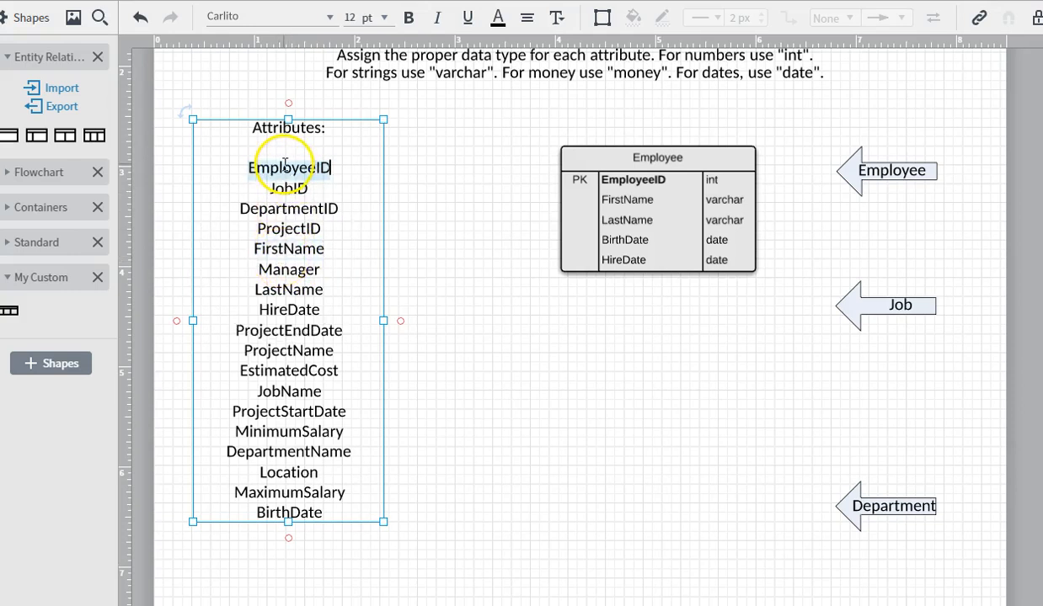
{"action": "double_click", "coordinate": [280, 250]}
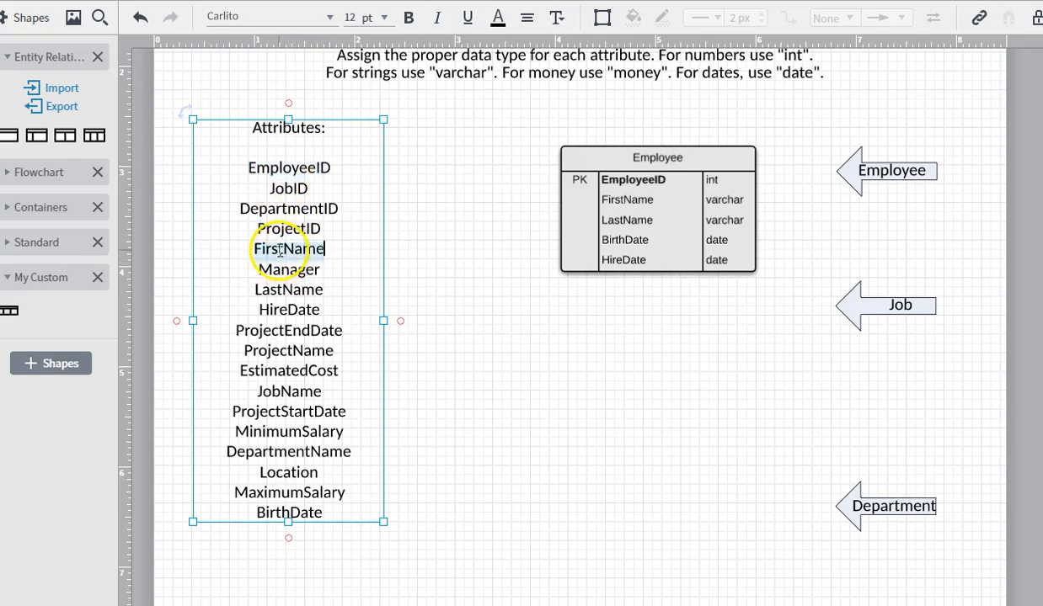
{"action": "double_click", "coordinate": [280, 293]}
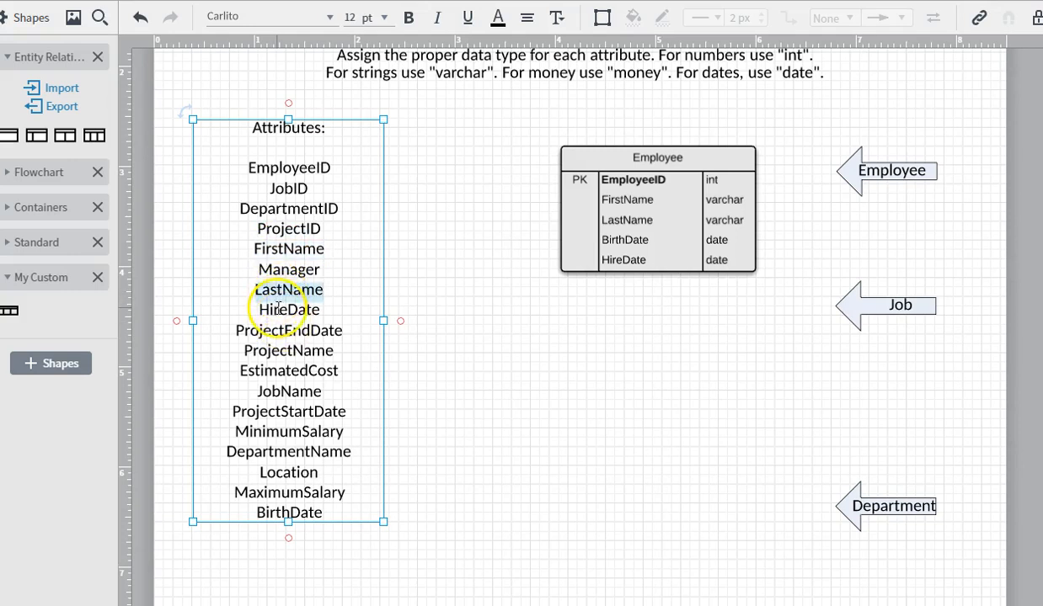
{"action": "double_click", "coordinate": [278, 309]}
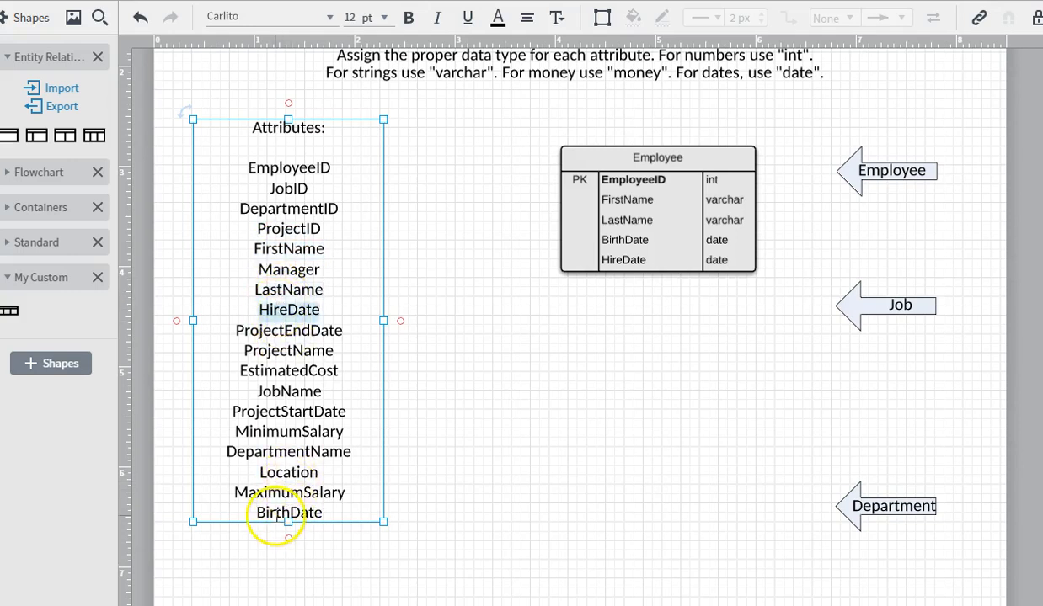
{"action": "double_click", "coordinate": [278, 514]}
{"action": "left_click", "coordinate": [279, 169]}
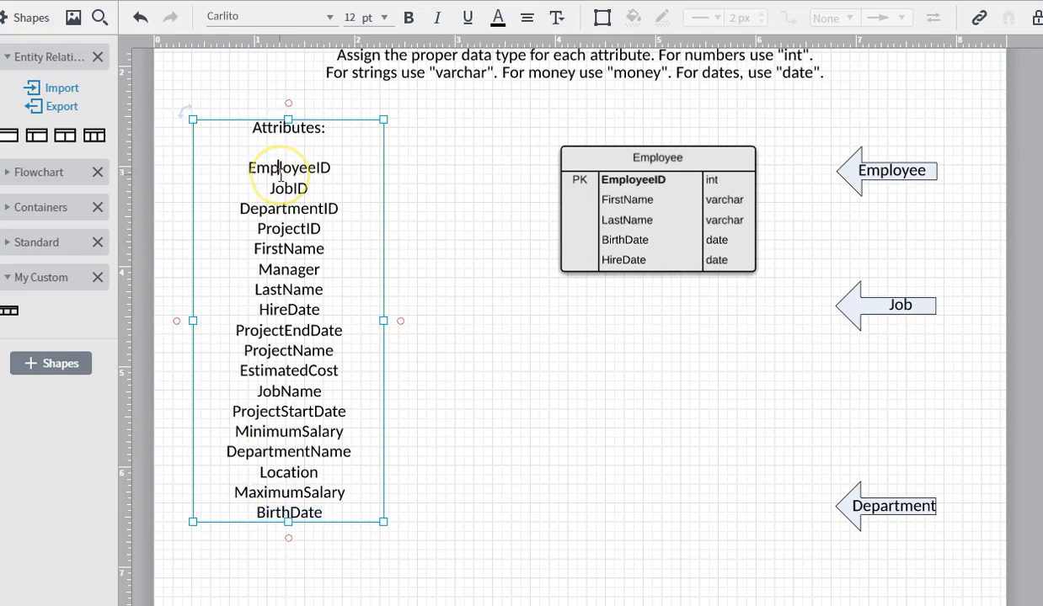
{"action": "double_click", "coordinate": [280, 172]}
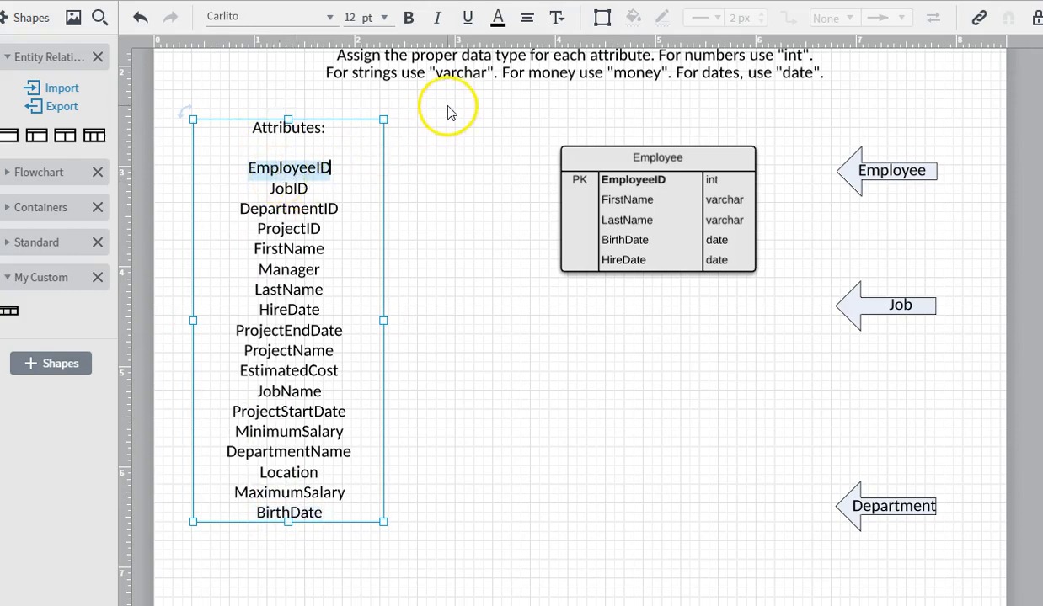
- Strike through EmployeeID and FirstName in the Attributes list
{"action": "left_click", "coordinate": [559, 21]}
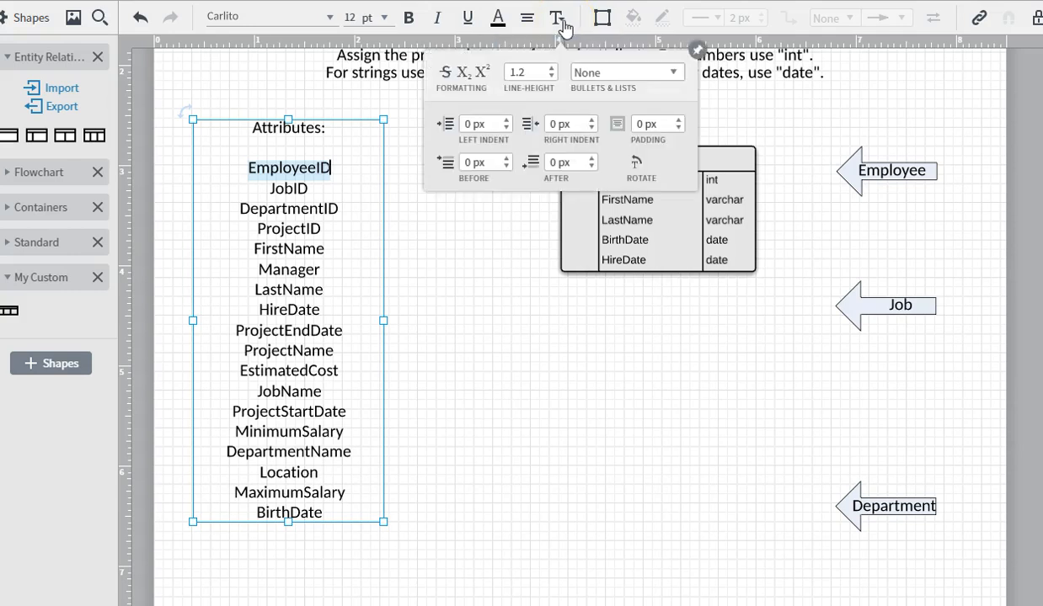
{"action": "left_click", "coordinate": [446, 79]}
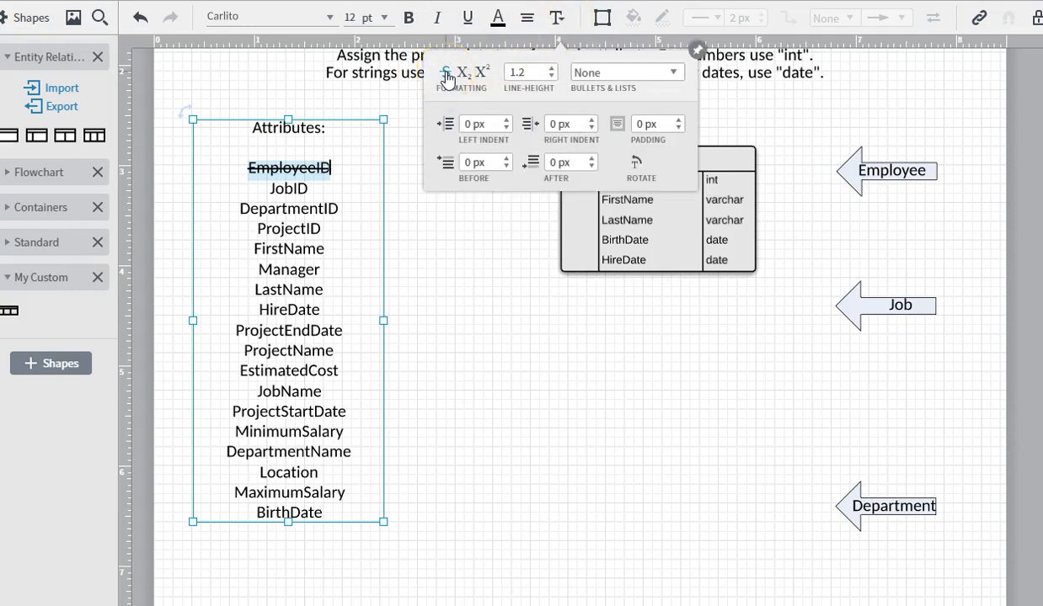
{"action": "double_click", "coordinate": [280, 248]}
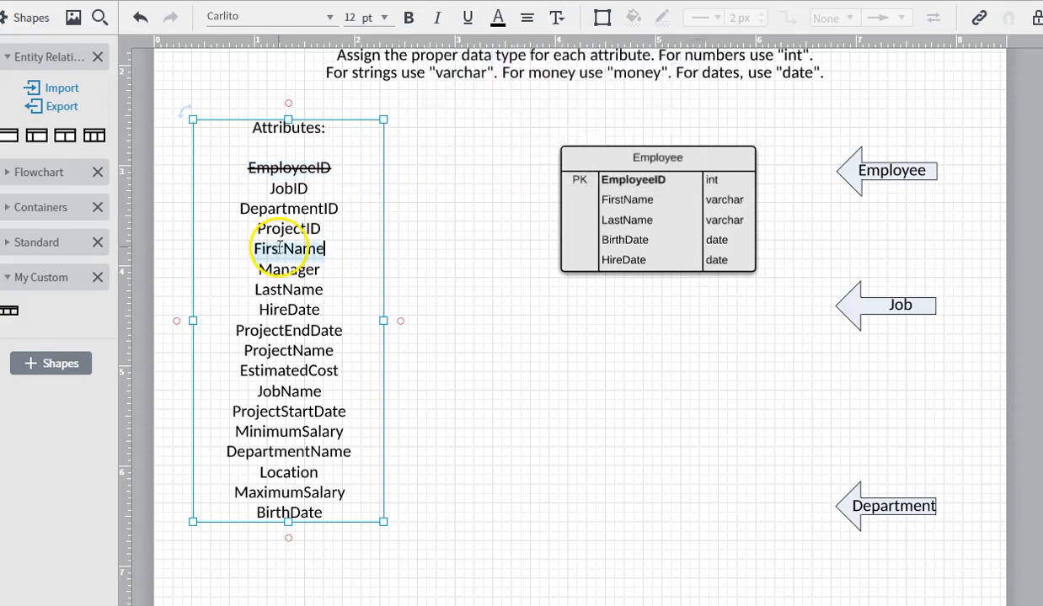
{"action": "left_click", "coordinate": [560, 18]}
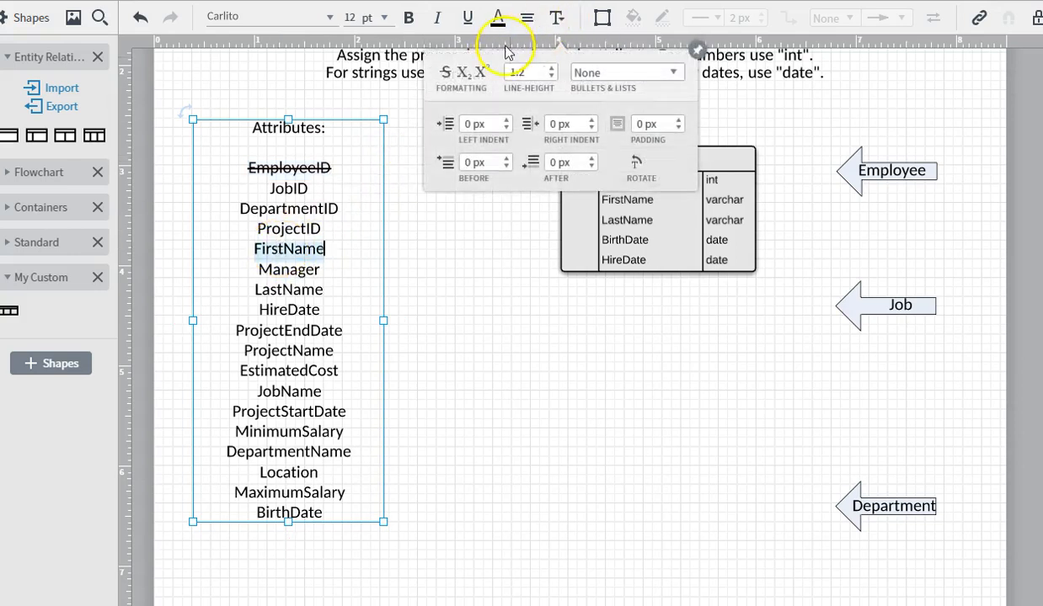
{"action": "left_click", "coordinate": [445, 72]}
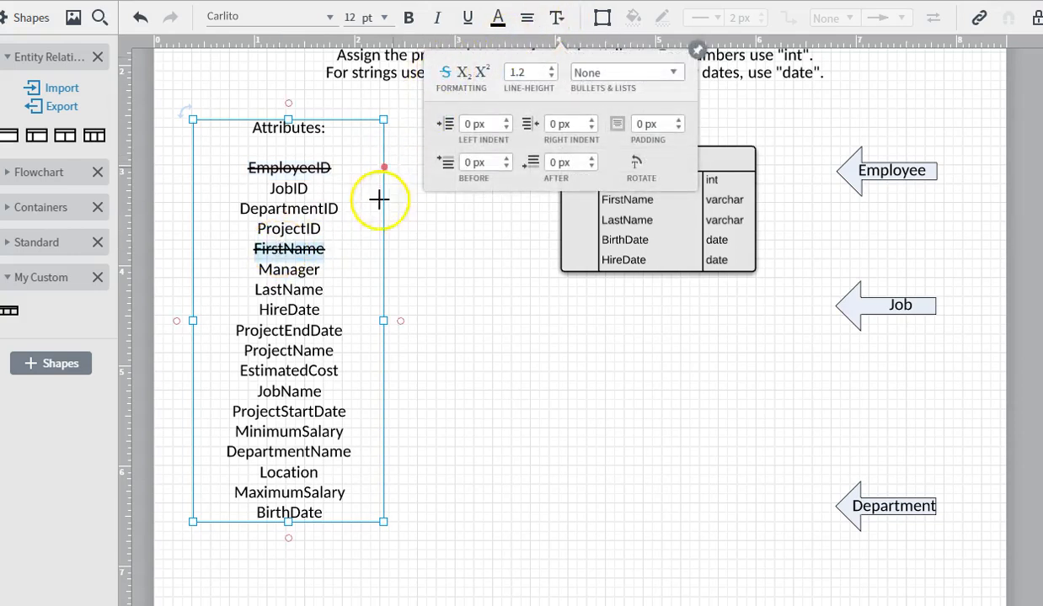
- Strike through LastName, HireDate and BirthDate in the Attributes list
{"action": "left_click", "coordinate": [274, 289]}
{"action": "left_click_drag", "start_coordinate": [274, 290], "coordinate": [330, 305]}
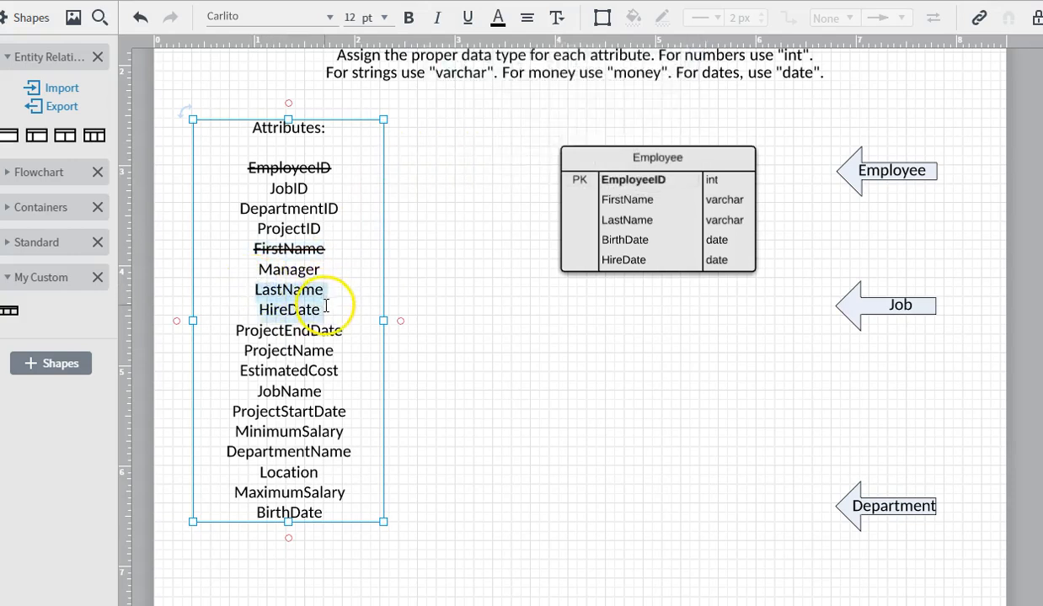
{"action": "left_click", "coordinate": [557, 19]}
{"action": "left_click", "coordinate": [445, 72]}
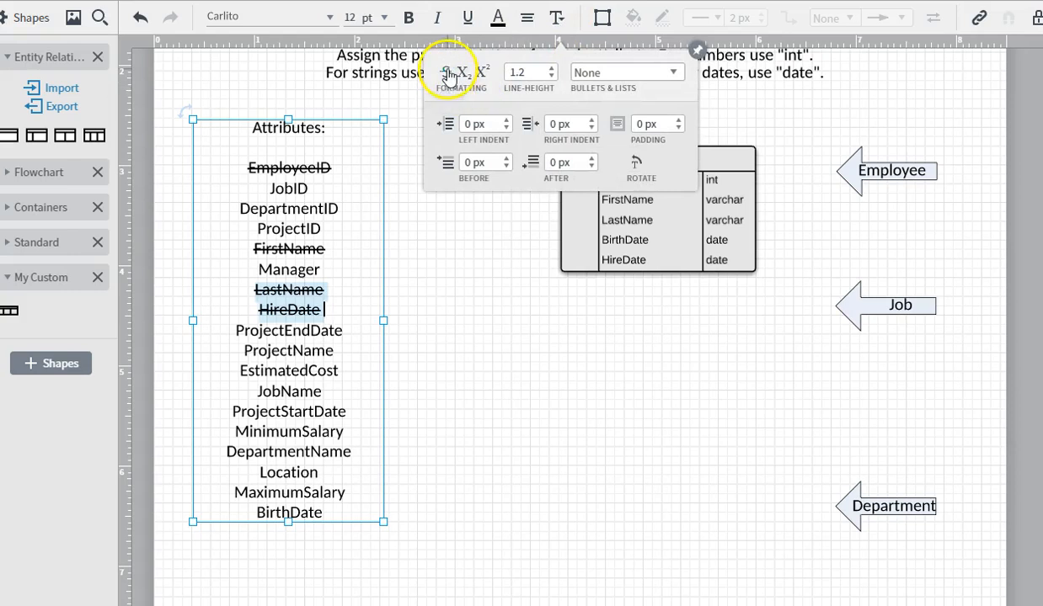
{"action": "left_click", "coordinate": [257, 518]}
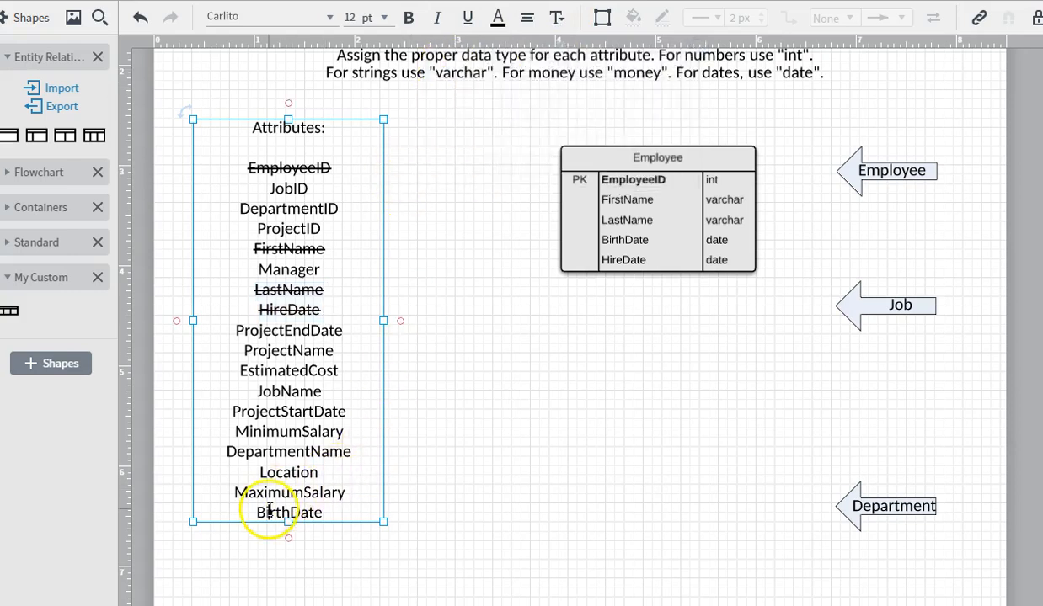
{"action": "left_click", "coordinate": [557, 18]}
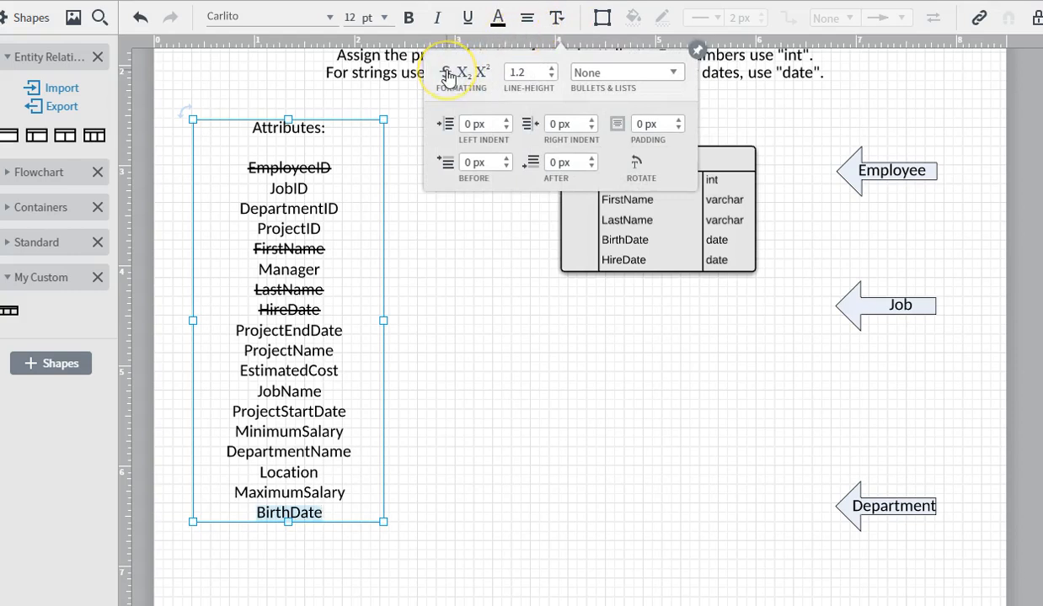
{"action": "left_click", "coordinate": [447, 272]}
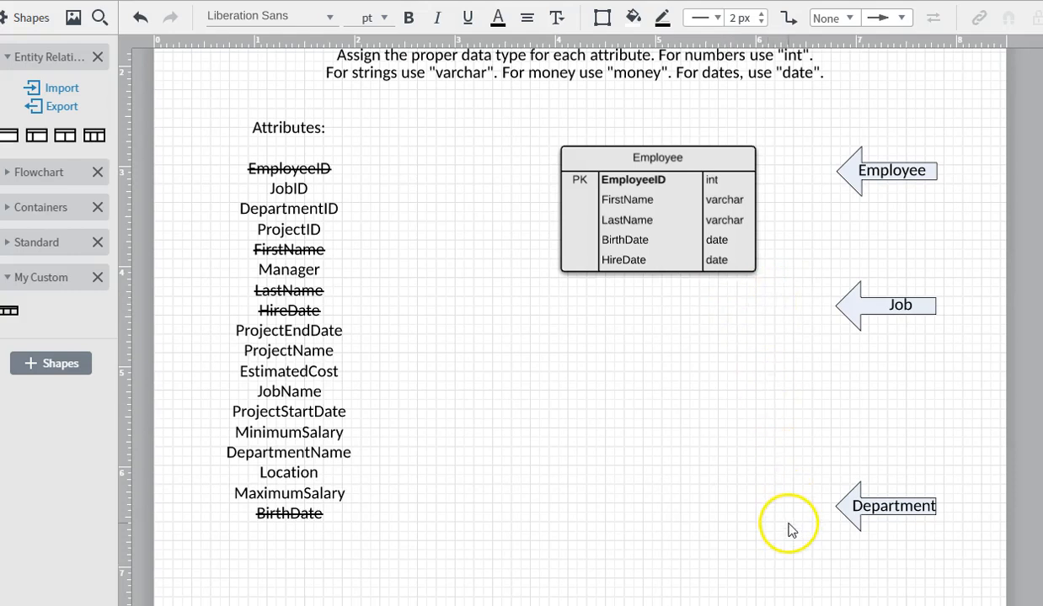
- Review the Attributes page, then go to the Relationships page and select its Employee table
{"action": "left_click", "coordinate": [384, 275]}
{"action": "left_click", "coordinate": [596, 268]}
{"action": "left_click", "coordinate": [368, 174]}
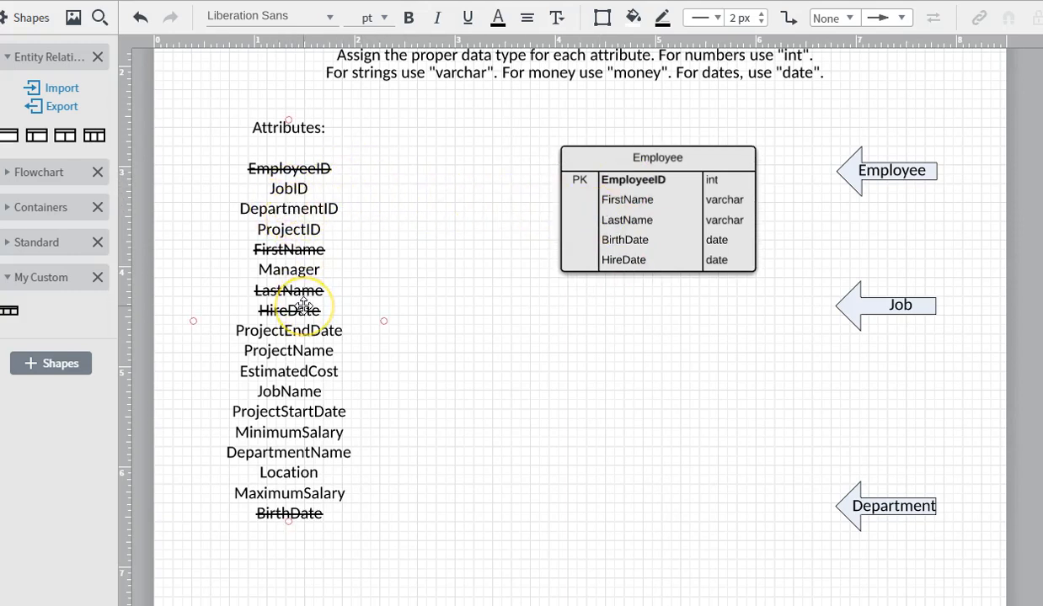
{"action": "left_click", "coordinate": [282, 207]}
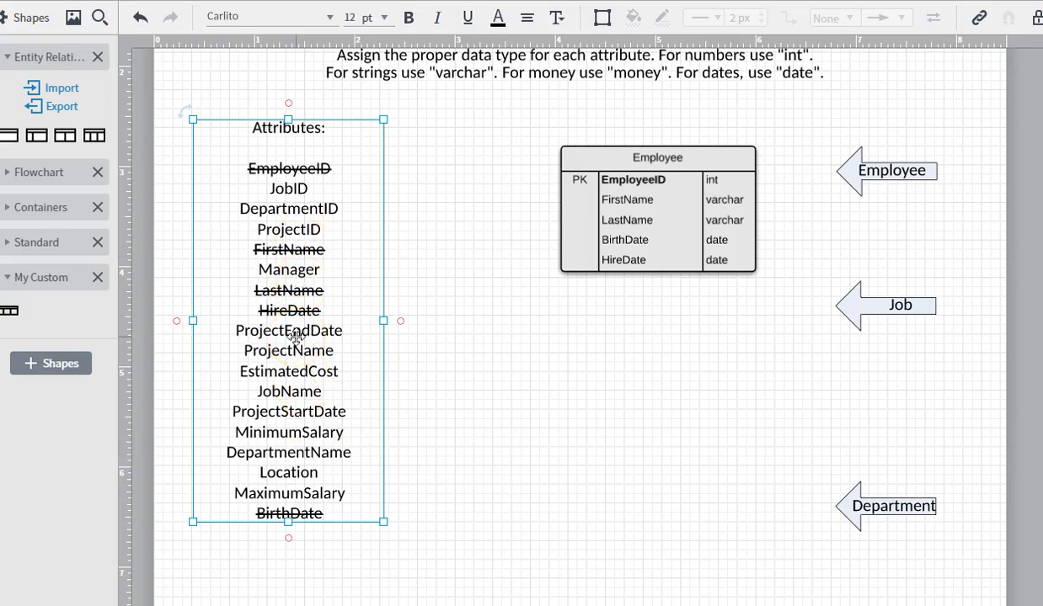
{"action": "left_click", "coordinate": [598, 309]}
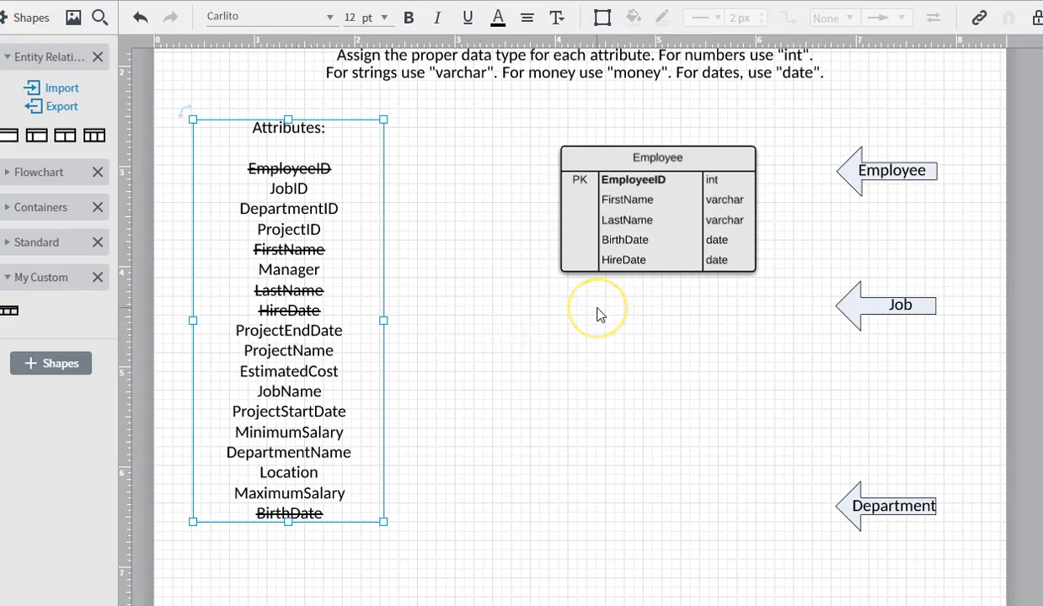
{"action": "left_click", "coordinate": [598, 198]}
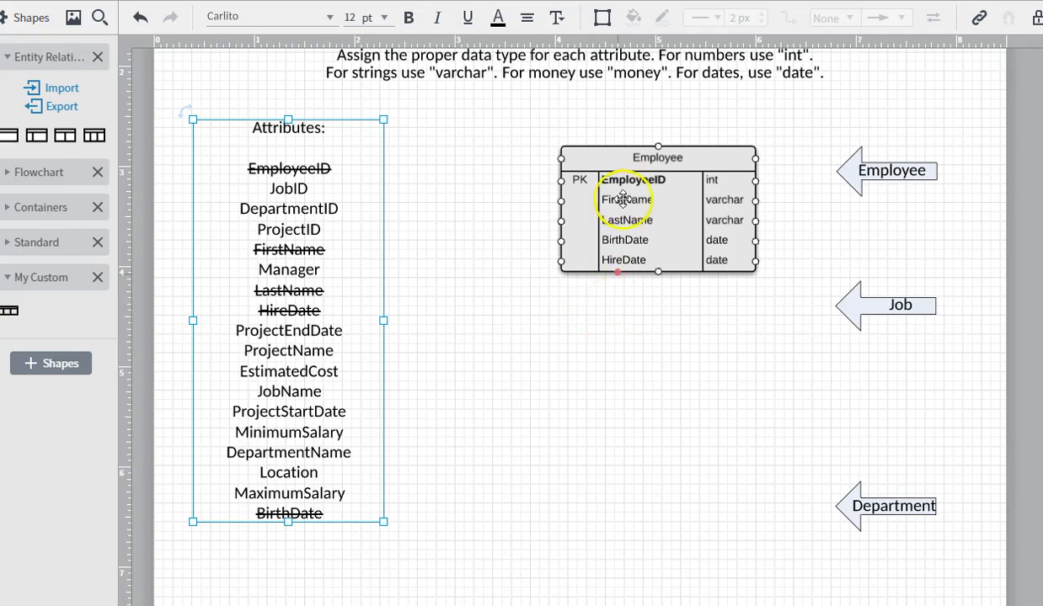
{"action": "left_click", "coordinate": [497, 143]}
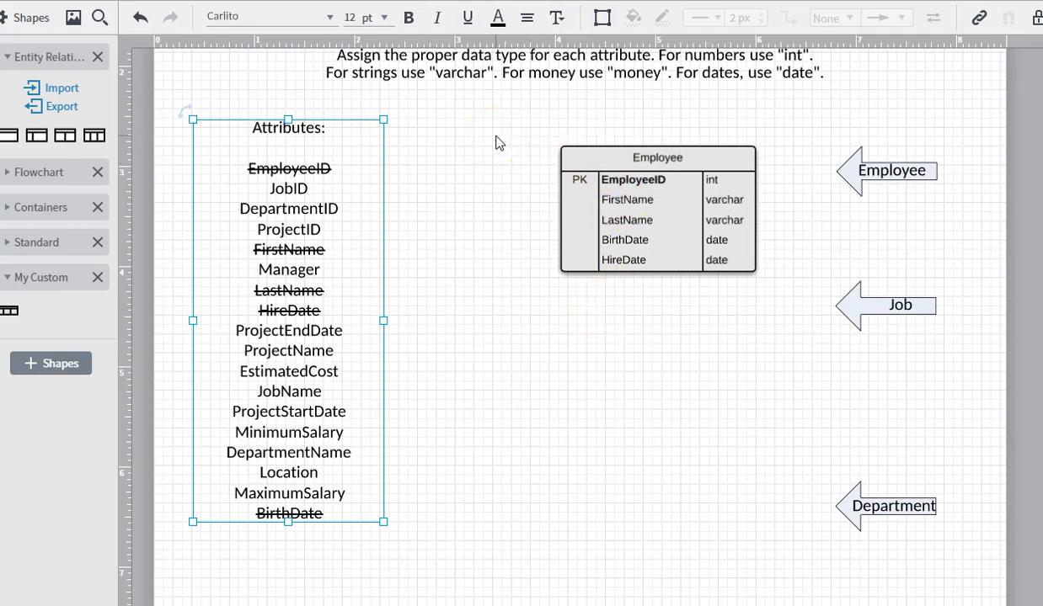
{"action": "left_click", "coordinate": [1041, 84]}
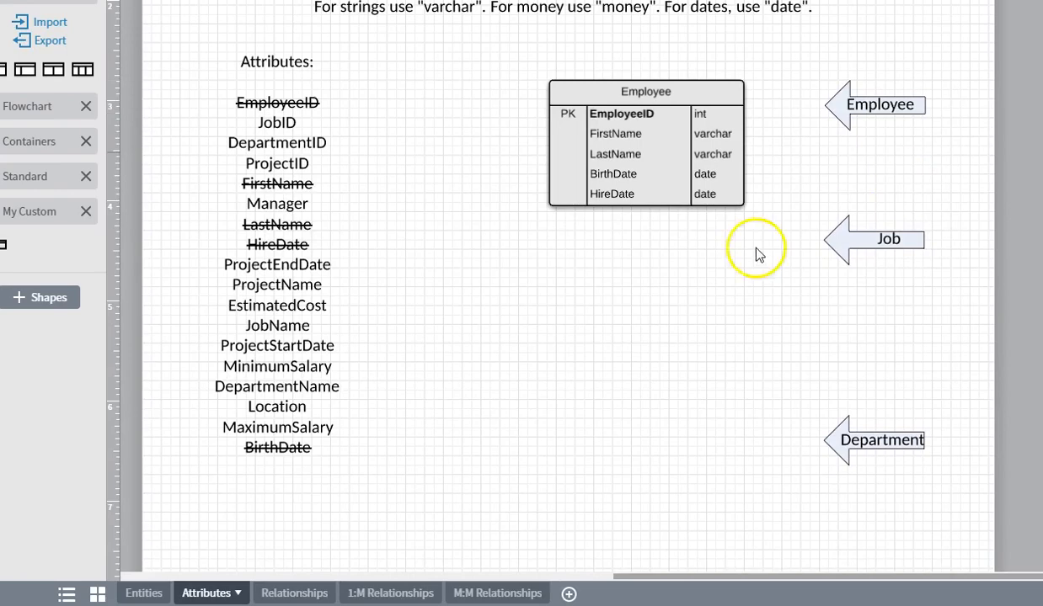
{"action": "left_click", "coordinate": [295, 593]}
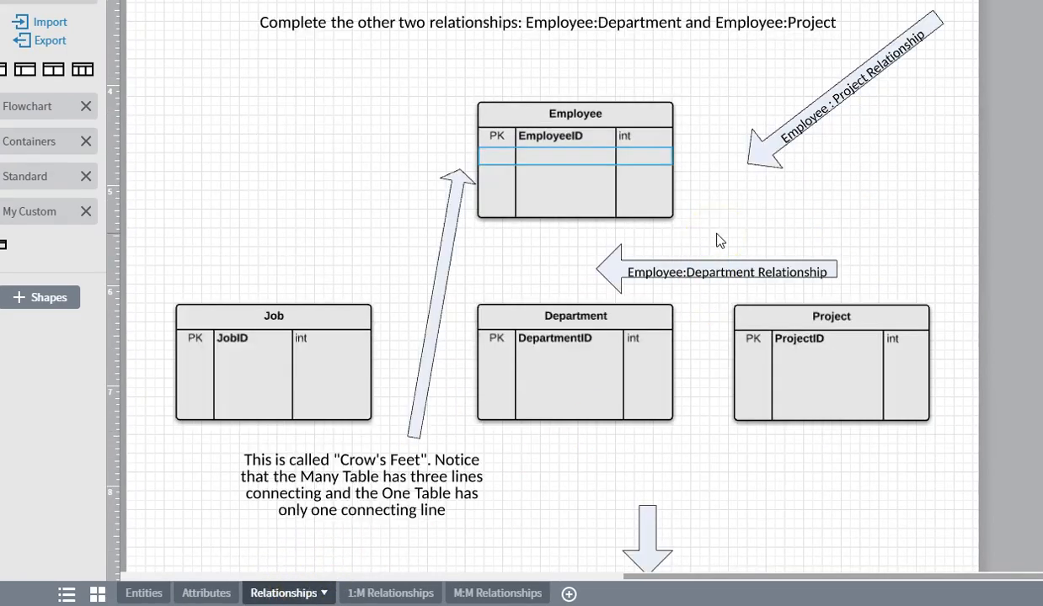
{"action": "left_click", "coordinate": [549, 104]}
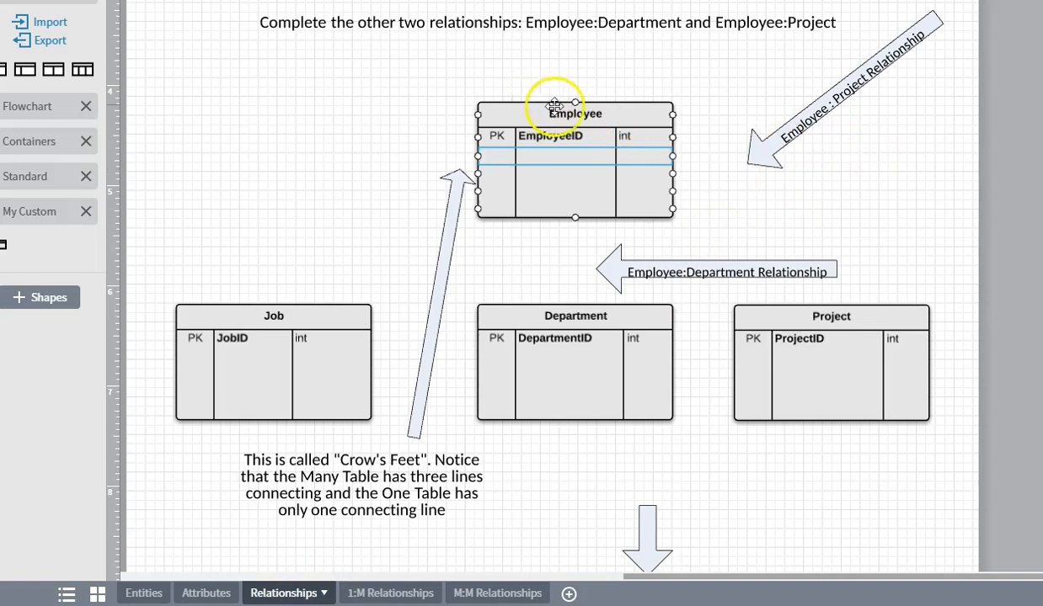